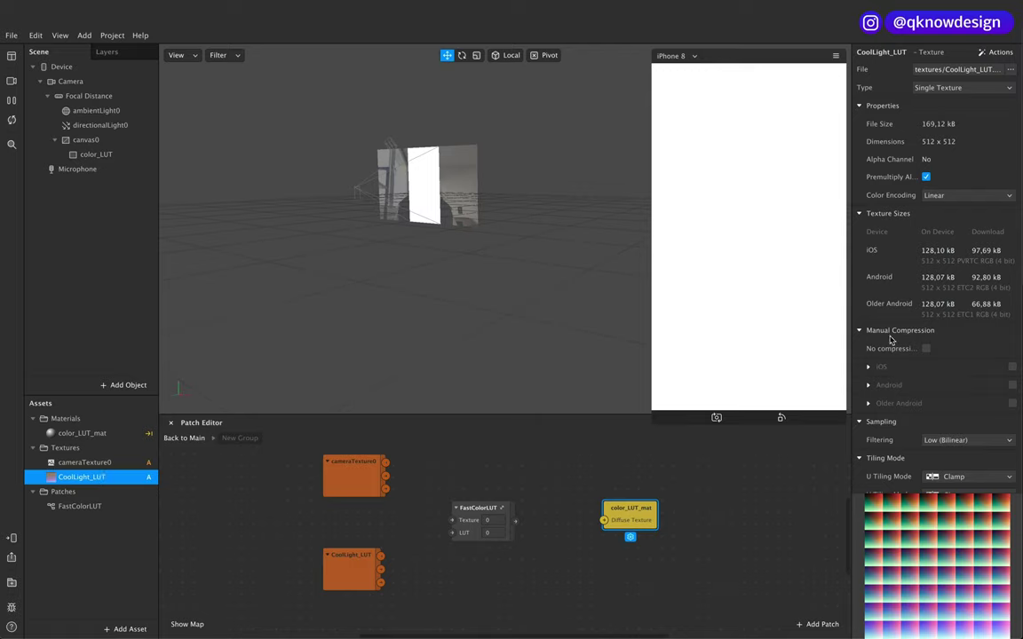
# Keep CoolLight_LUT uncompressed; wire cameraTexture0 and CoolLight_LUT through FastColorLUT into color_LUT_mat's Diffuse Texture.
pyautogui.click(926, 349)
pyautogui.click(502, 559)
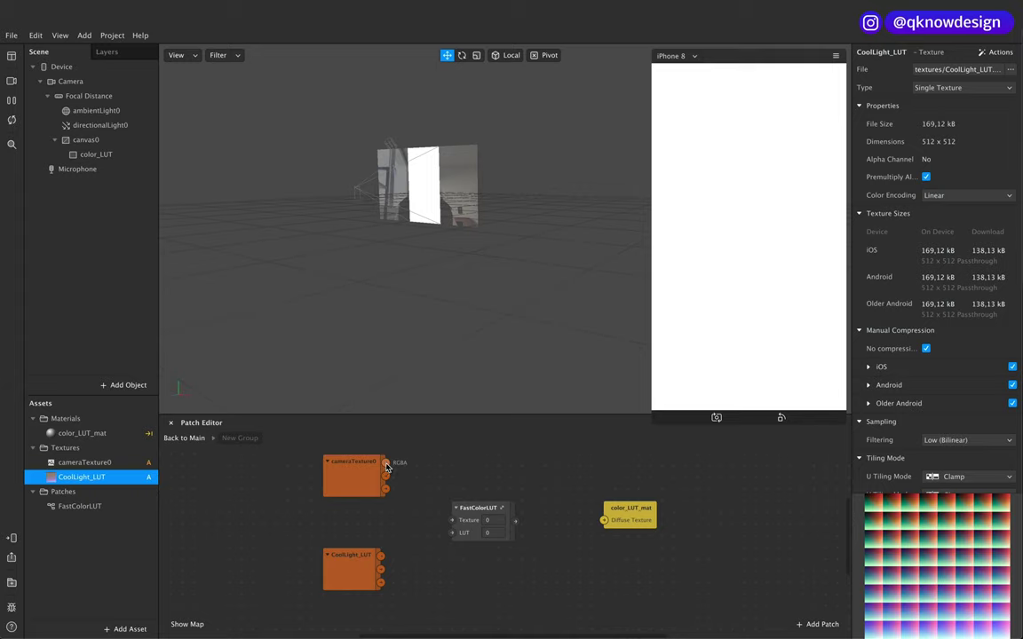
pyautogui.moveTo(386, 461); pyautogui.dragTo(450, 522)
pyautogui.moveTo(380, 556); pyautogui.dragTo(453, 533)
pyautogui.moveTo(515, 522); pyautogui.dragTo(604, 525)
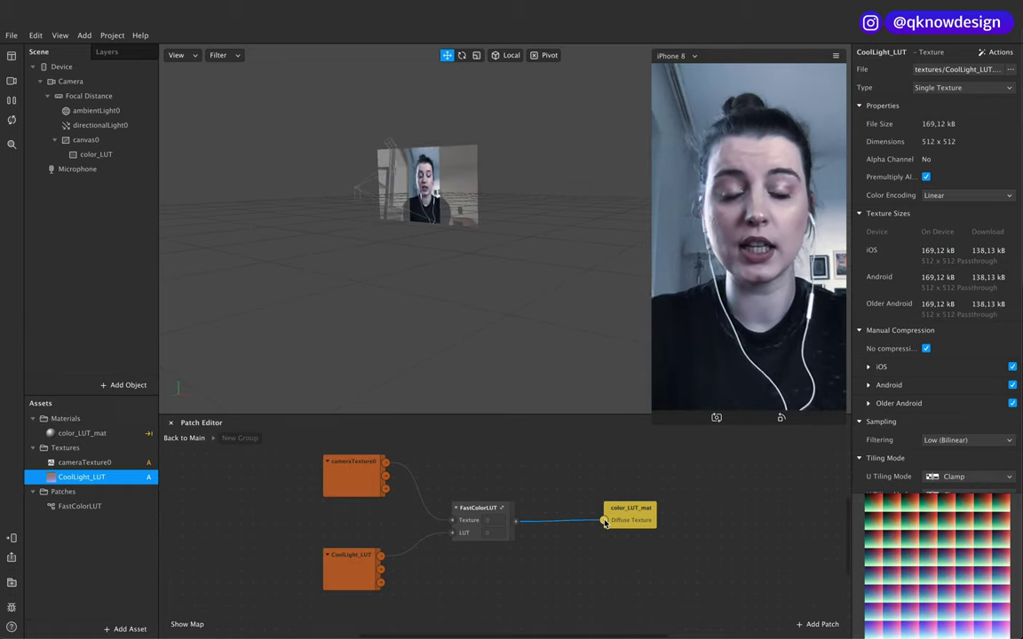
pyautogui.click(127, 155)
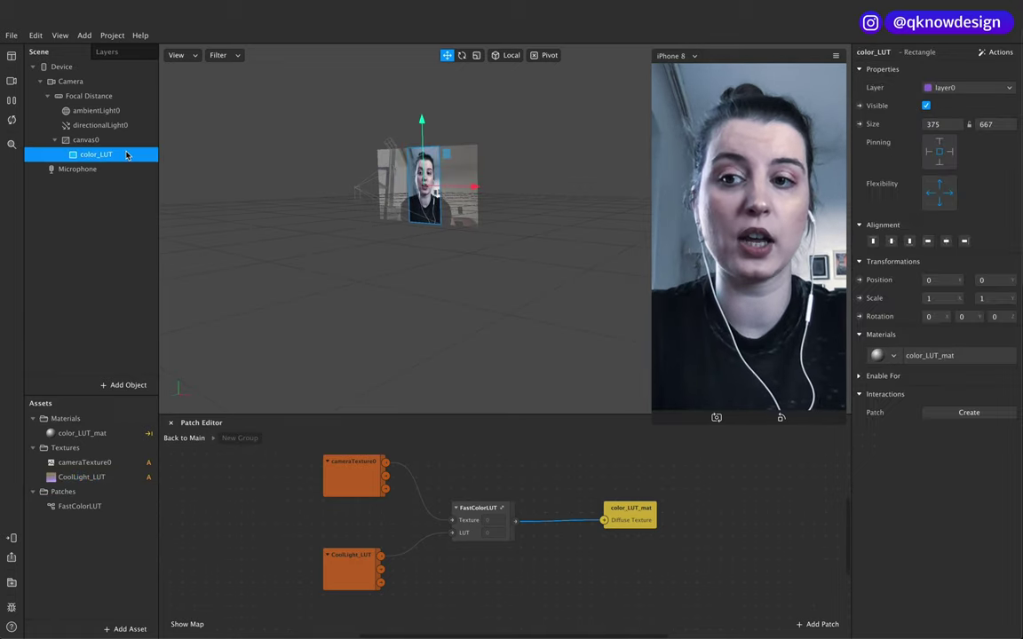
# Toggle color_LUT's Visible setting to compare the graded and ungraded camera feed.
pyautogui.click(927, 105)
pyautogui.click(927, 106)
pyautogui.click(927, 105)
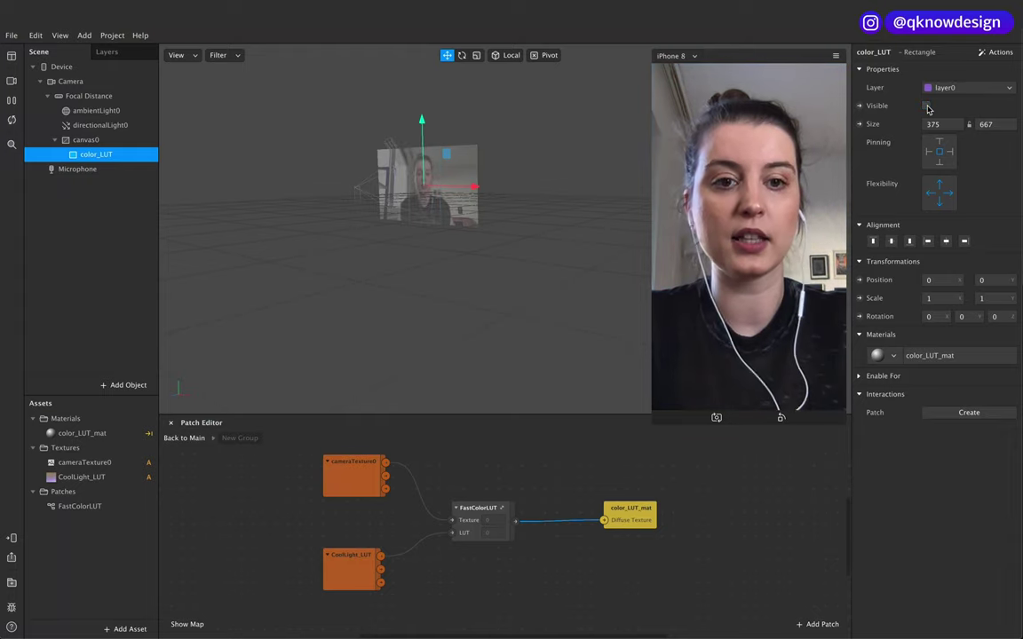
pyautogui.click(927, 105)
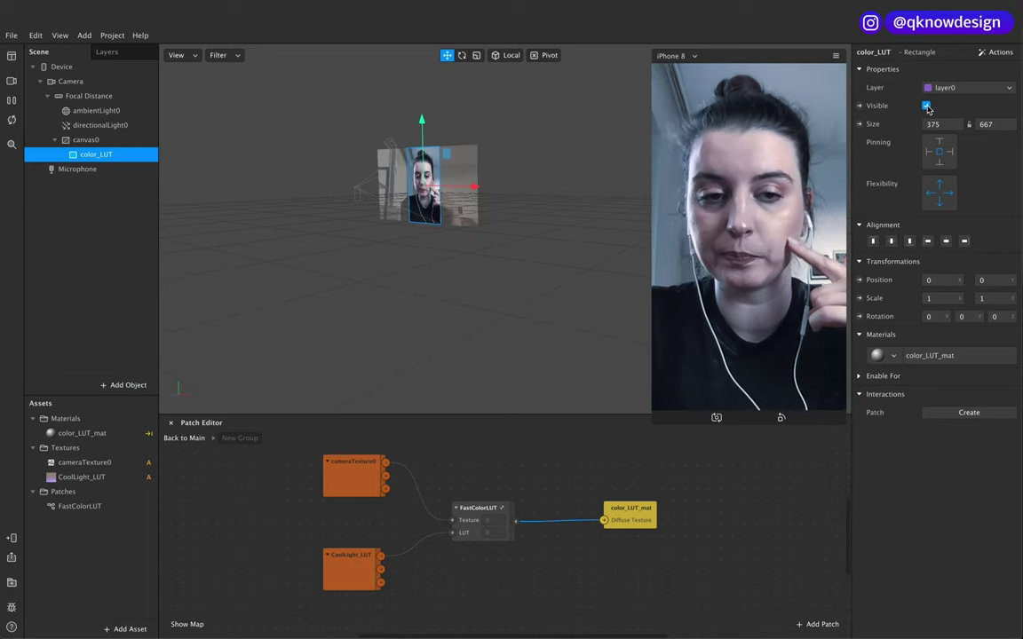
# Reselect color_LUT, compare the grade once more, and leave it hidden.
pyautogui.click(119, 256)
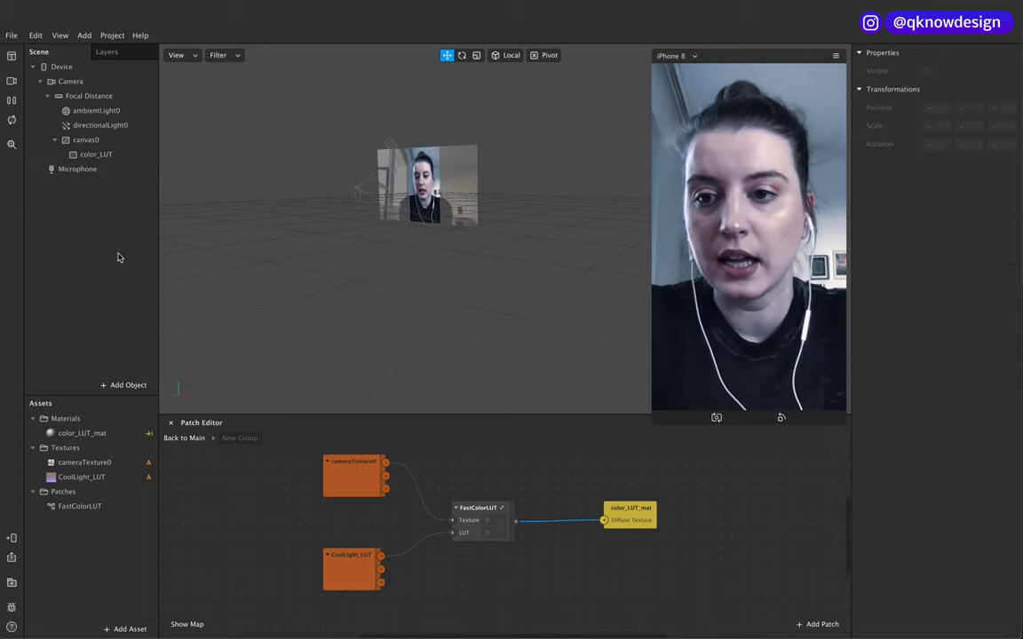
pyautogui.click(104, 153)
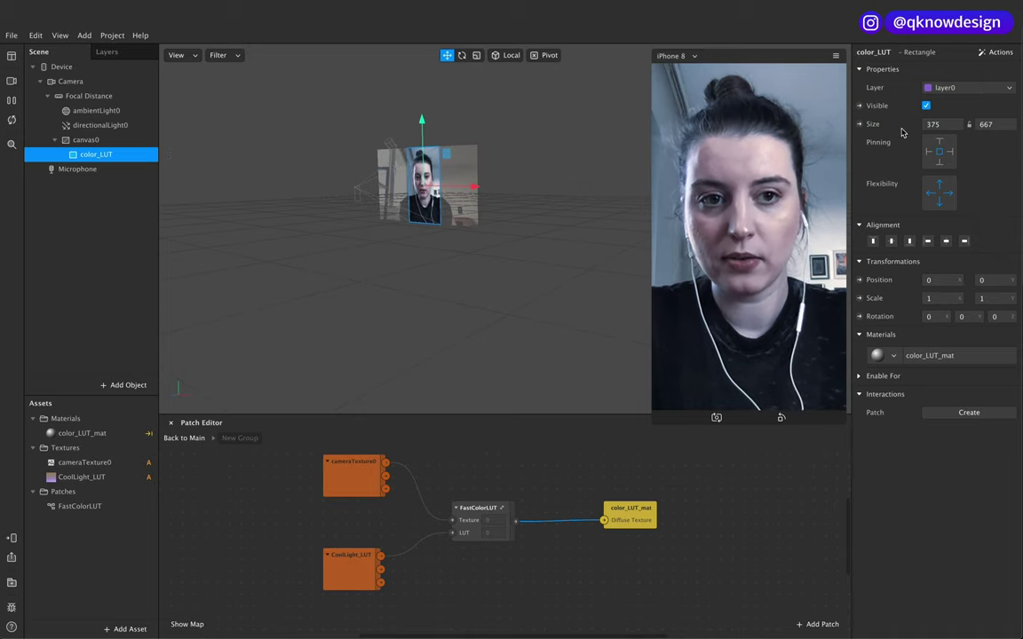
pyautogui.click(925, 105)
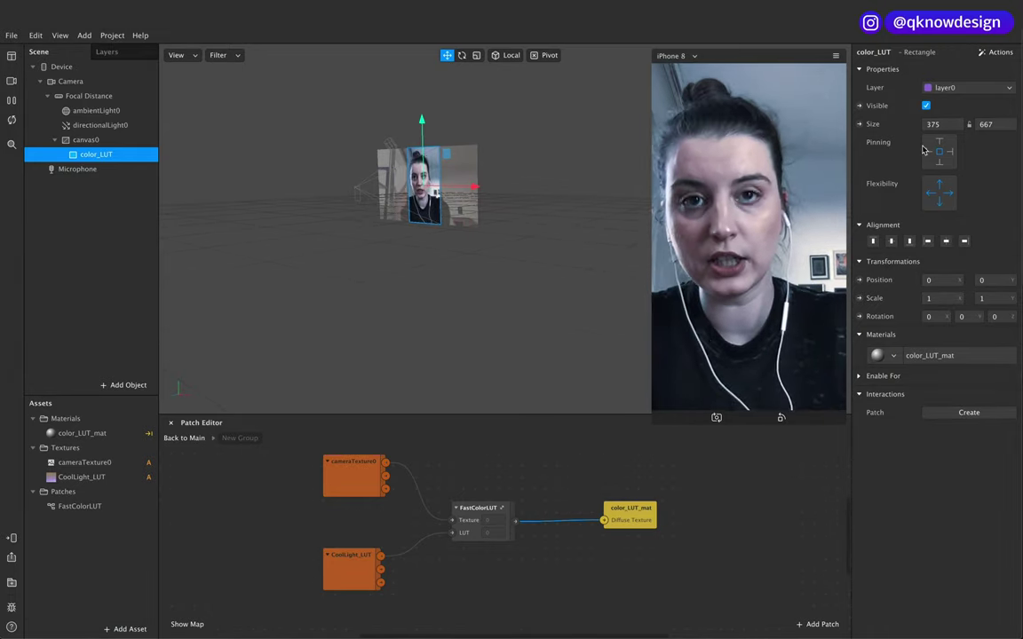
pyautogui.click(925, 106)
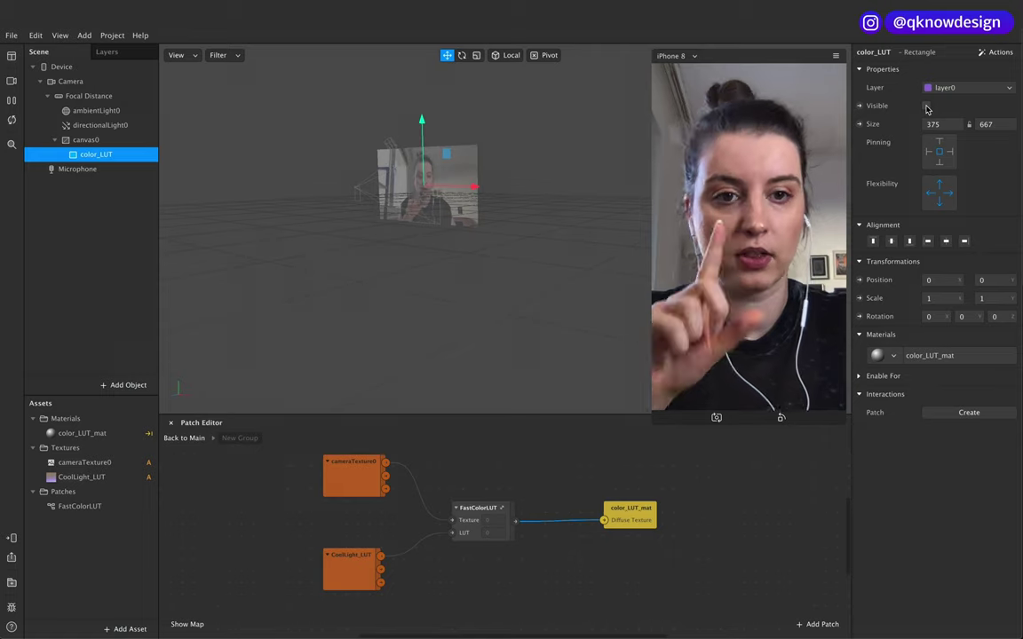
pyautogui.click(111, 311)
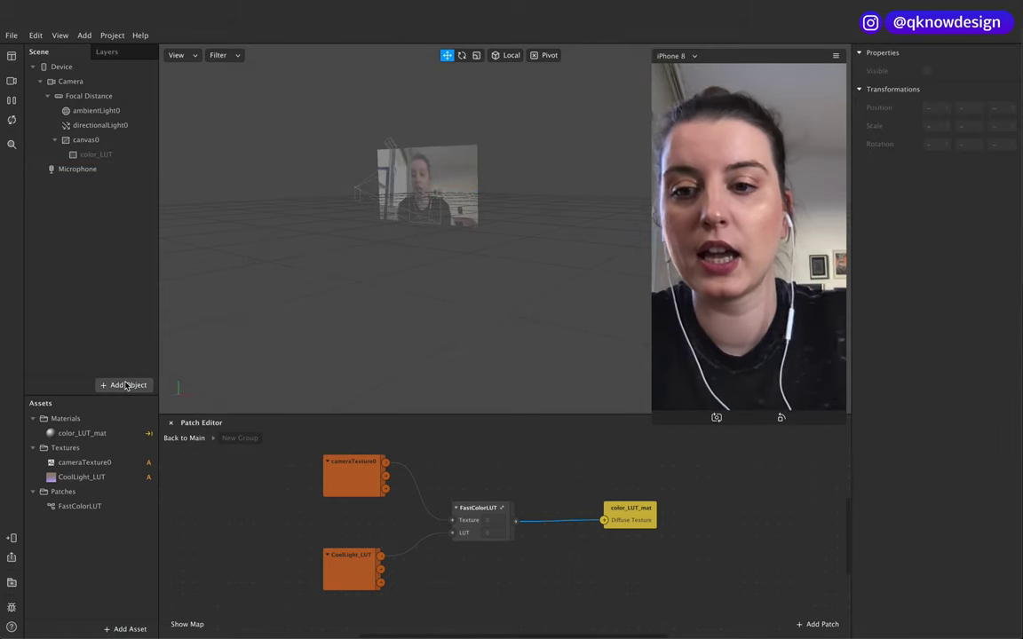
pyautogui.click(127, 386)
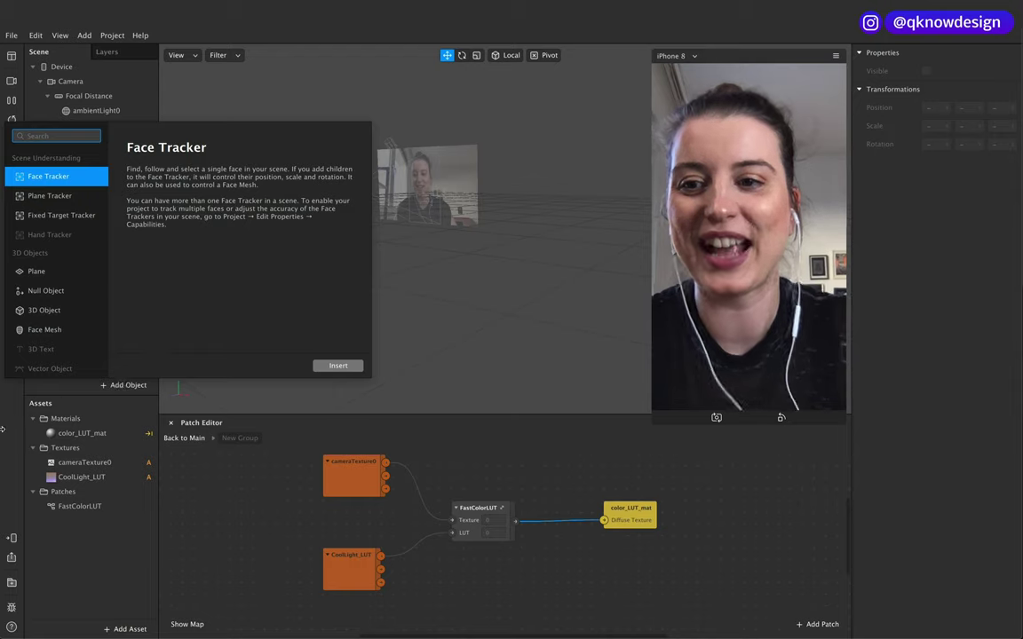
# Insert a Face Mesh, creating faceTracker0 with faceMesh0, and select the new mesh.
pyautogui.click(46, 329)
pyautogui.click(338, 365)
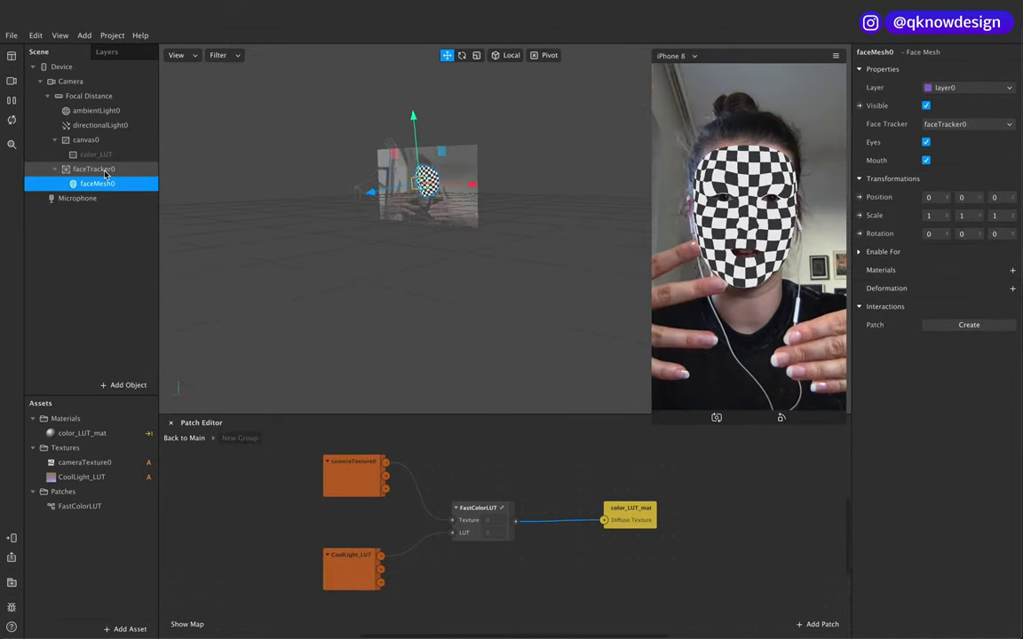
pyautogui.click(94, 200)
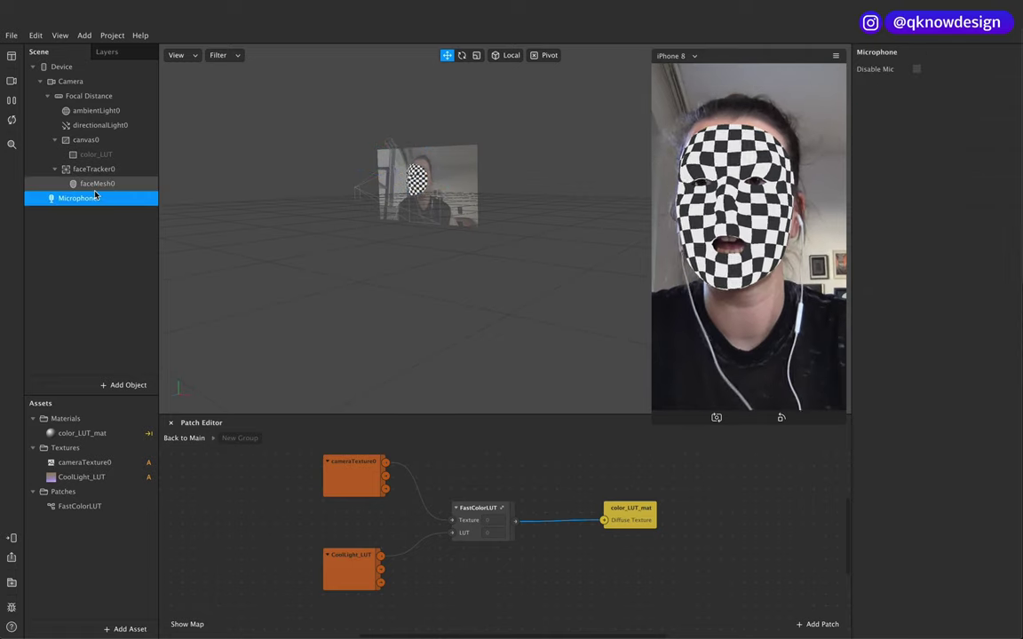
pyautogui.click(97, 185)
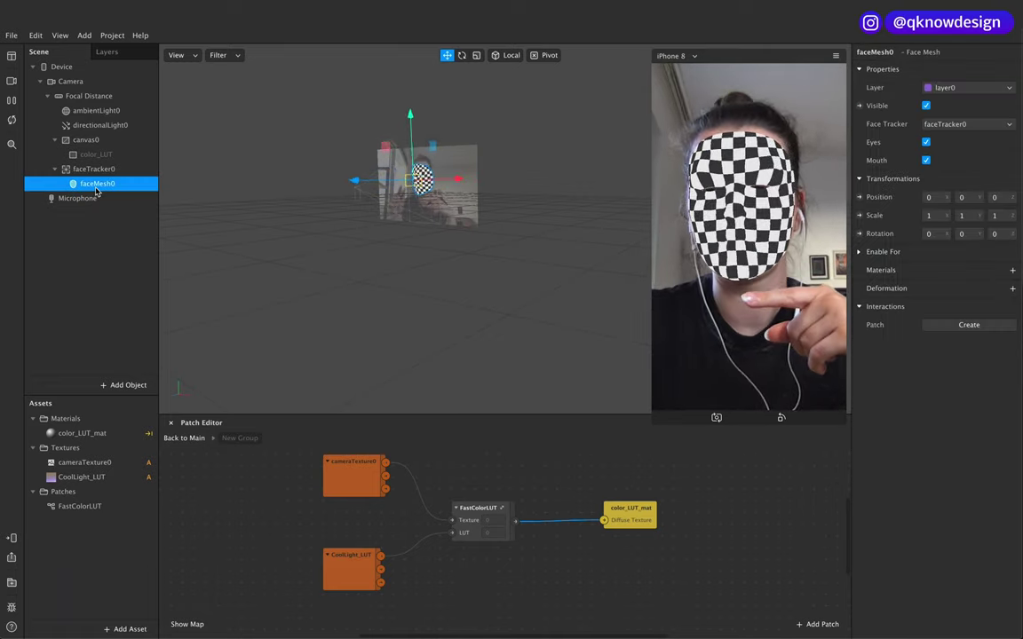
# Rename faceMesh0 to retouch.
pyautogui.doubleClick(97, 188)
pyautogui.write('ch')
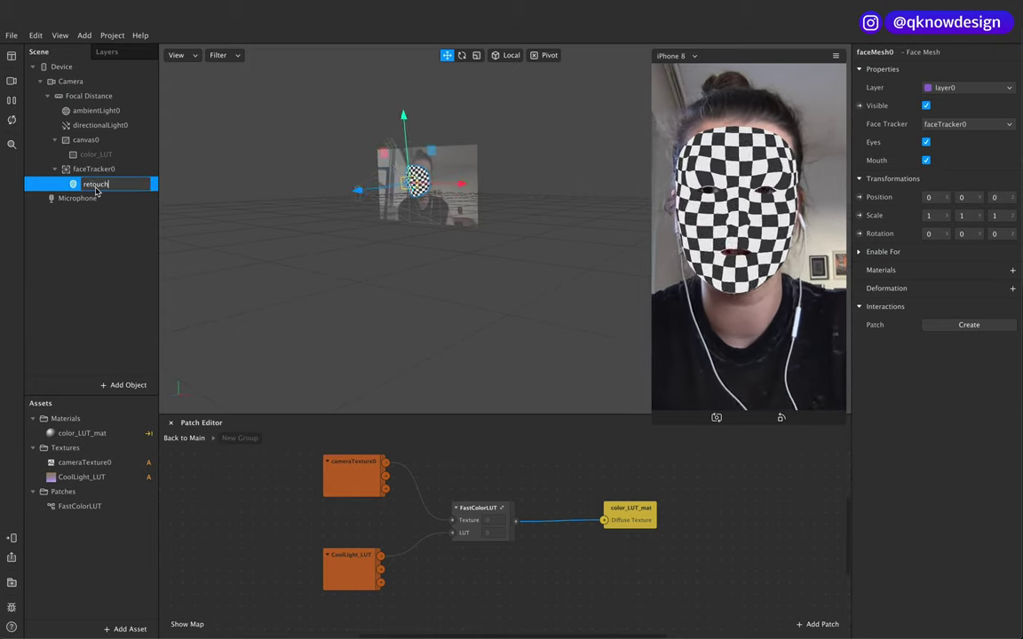
pyautogui.click(109, 221)
pyautogui.click(98, 169)
pyautogui.click(126, 185)
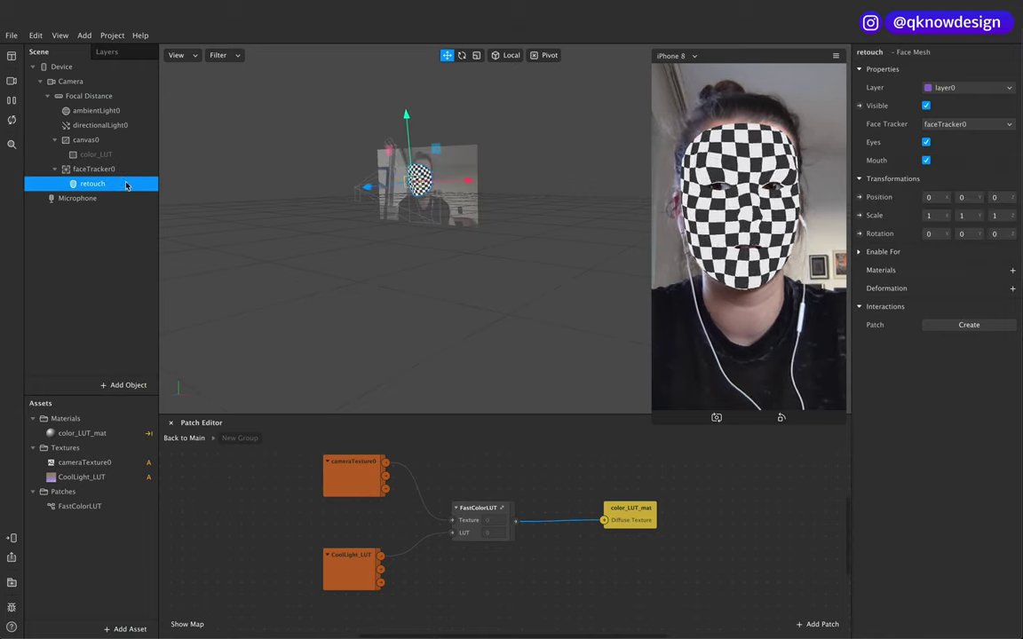
# Create a new material for the retouch mesh and name it retouch_mat.
pyautogui.click(1012, 270)
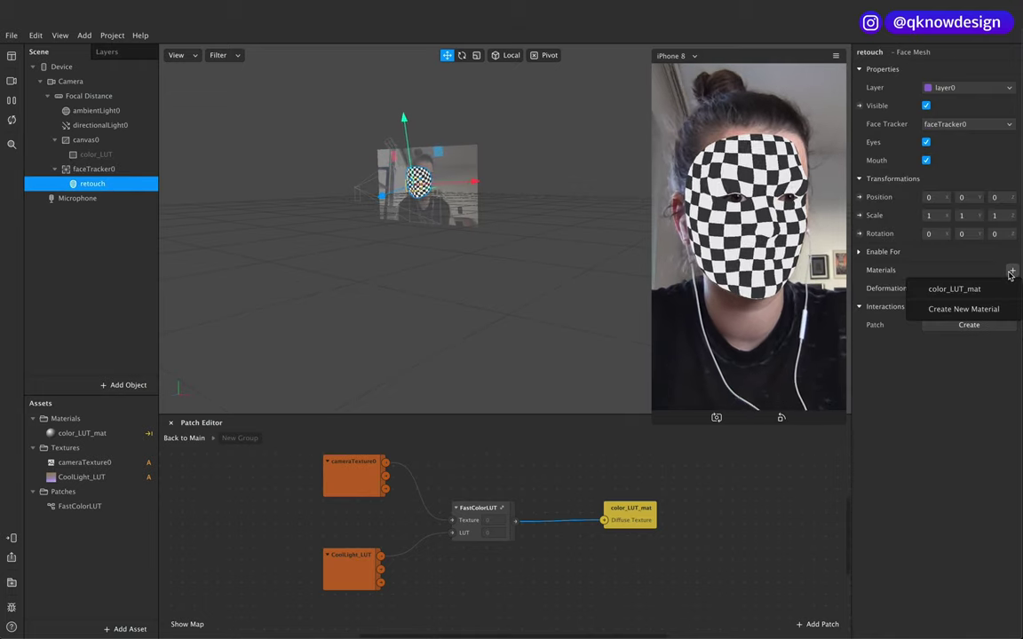
pyautogui.click(976, 310)
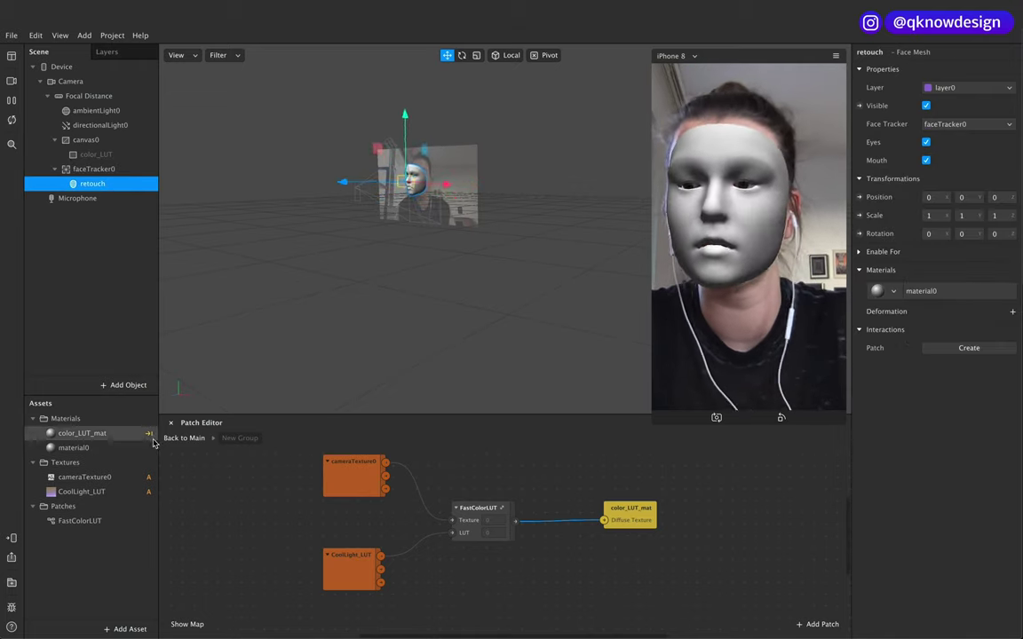
pyautogui.doubleClick(103, 447)
pyautogui.write('retouch')
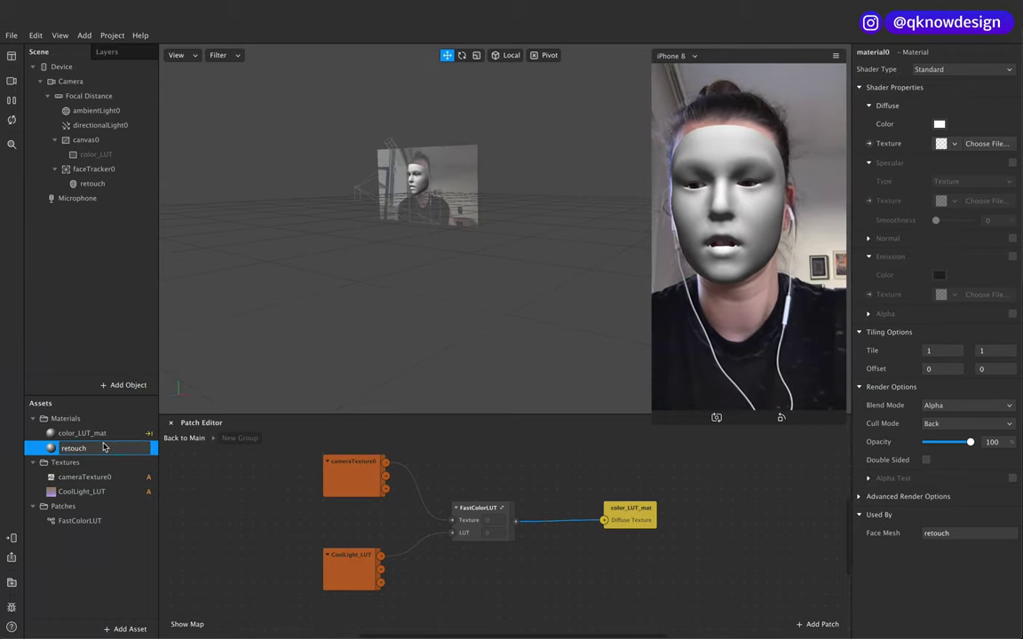
pyautogui.write('_mat')
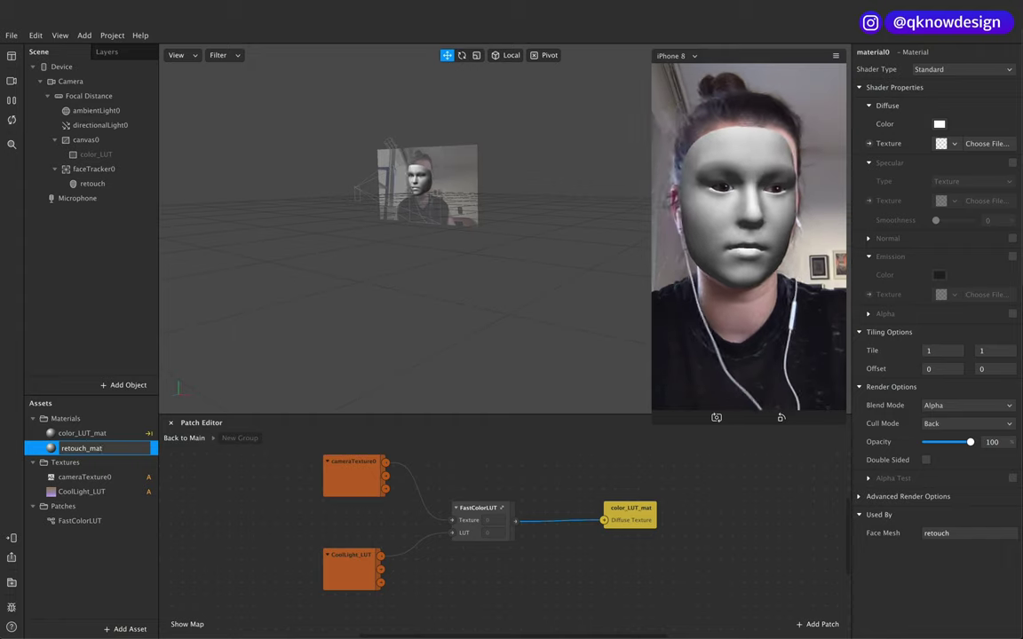
pyautogui.press('Return')
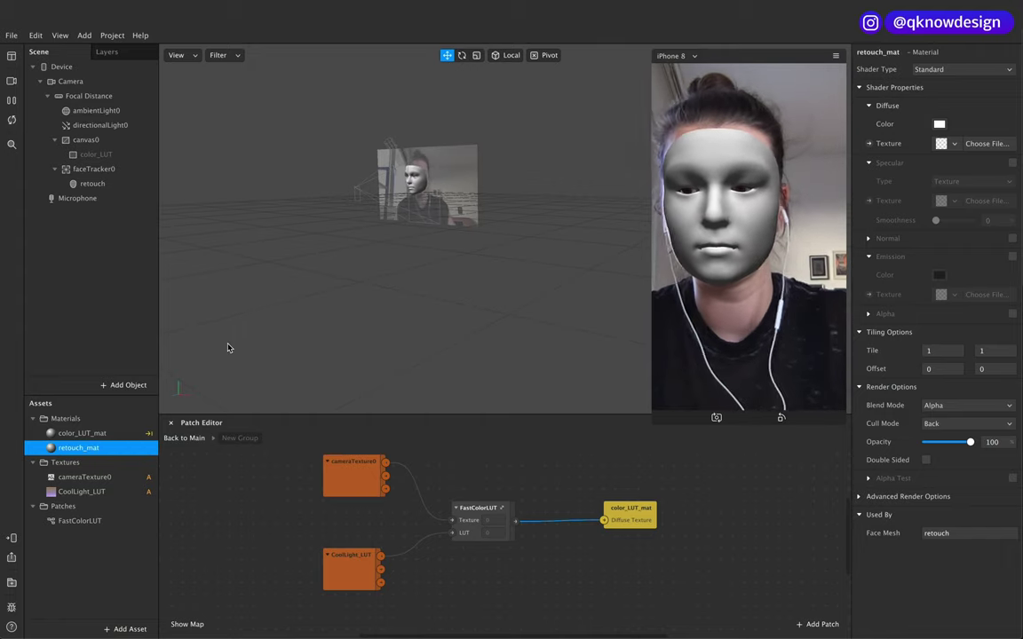
# Switch retouch_mat to the Retouching shader with Skin Smoothing around 57.
pyautogui.click(937, 70)
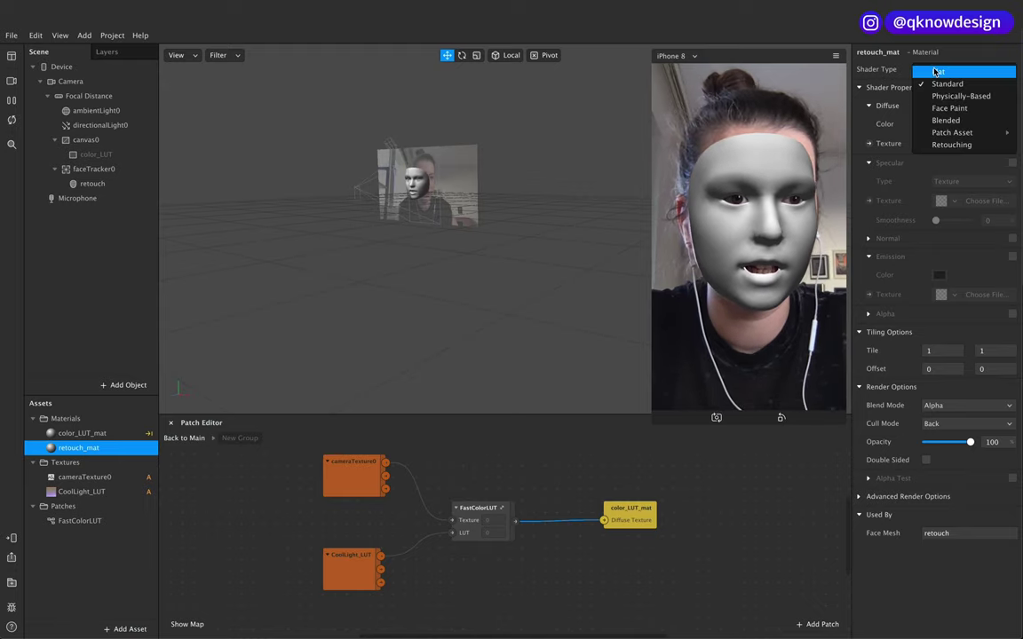
pyautogui.click(947, 146)
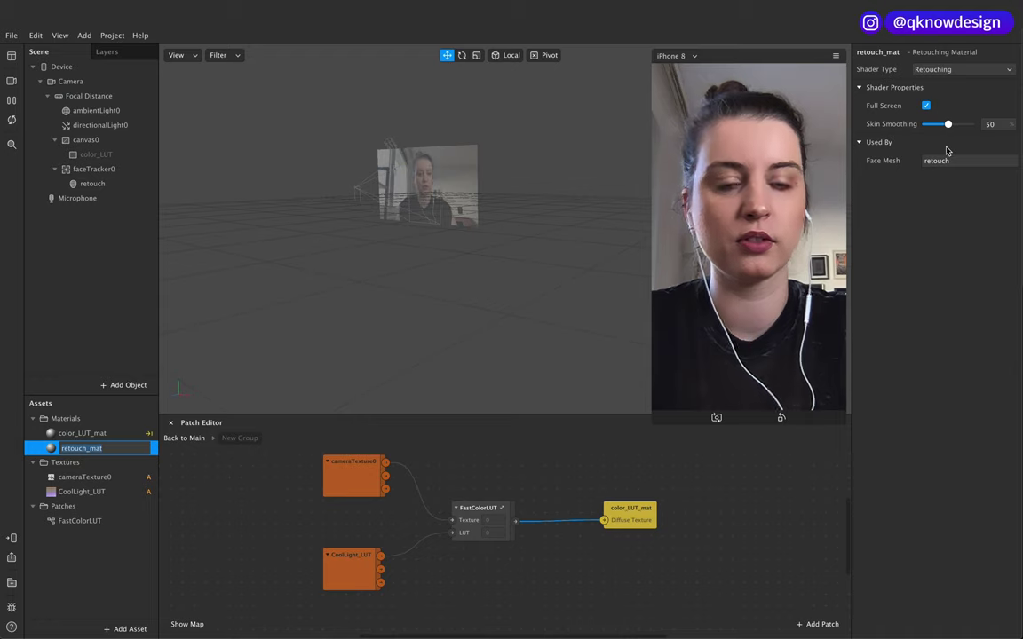
pyautogui.moveTo(950, 125)
pyautogui.mouseDown()
pyautogui.moveTo(880, 134)
pyautogui.moveTo(996, 114)
pyautogui.mouseUp()
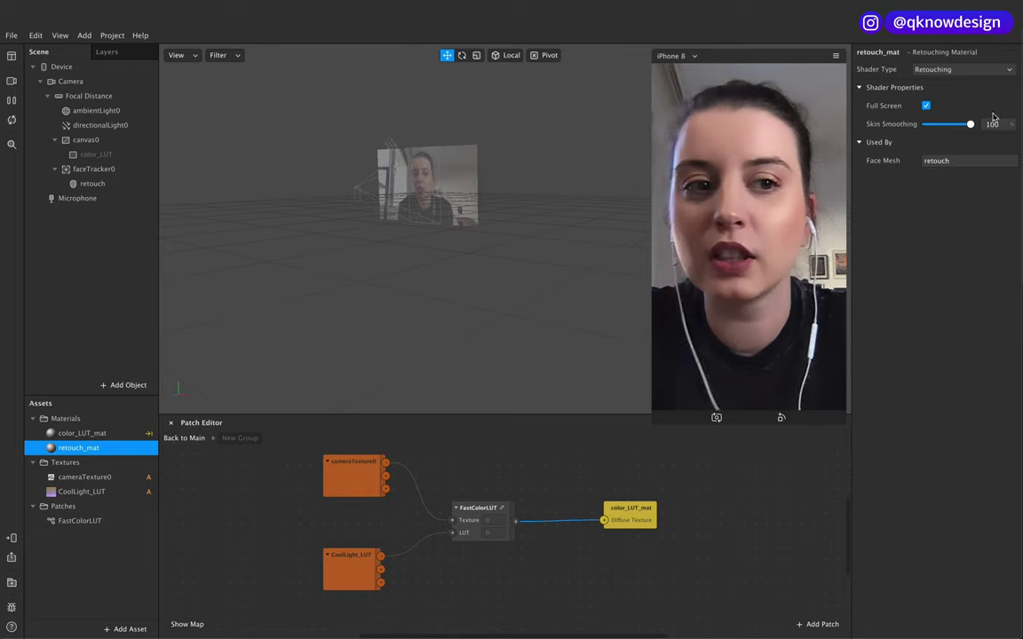
pyautogui.moveTo(970, 129)
pyautogui.mouseDown()
pyautogui.moveTo(907, 130)
pyautogui.moveTo(951, 127)
pyautogui.mouseUp()
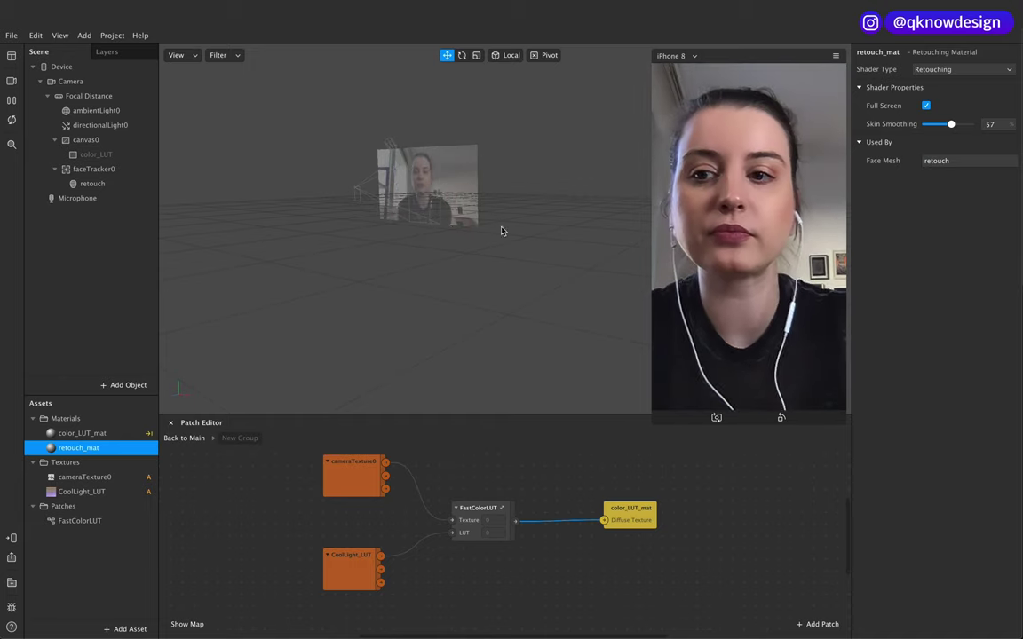
pyautogui.click(105, 155)
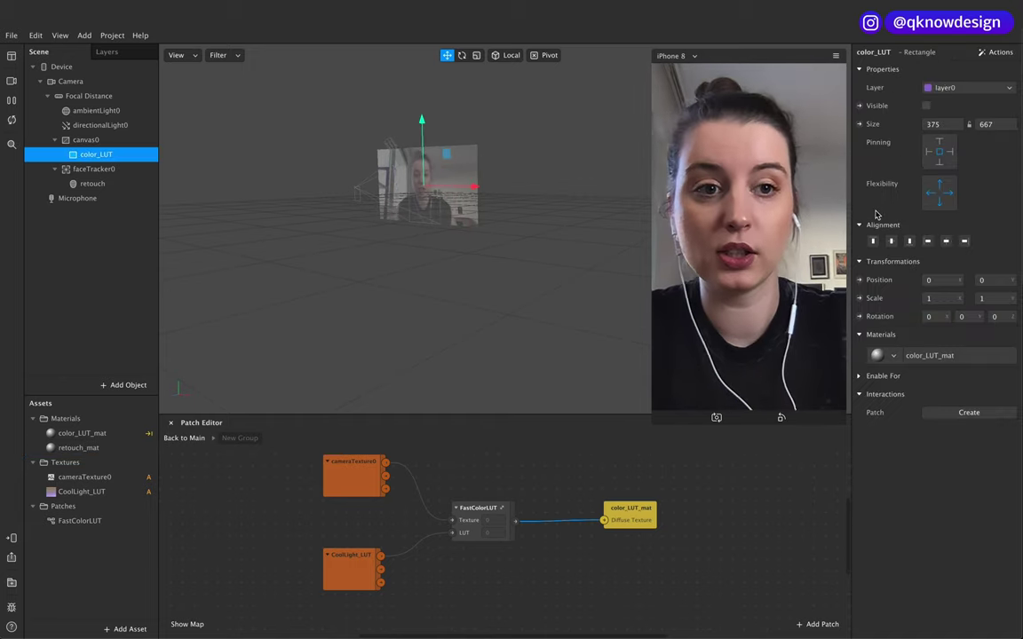
# Toggle color_LUT's visibility repeatedly to compare, leaving the grade hidden.
pyautogui.click(926, 107)
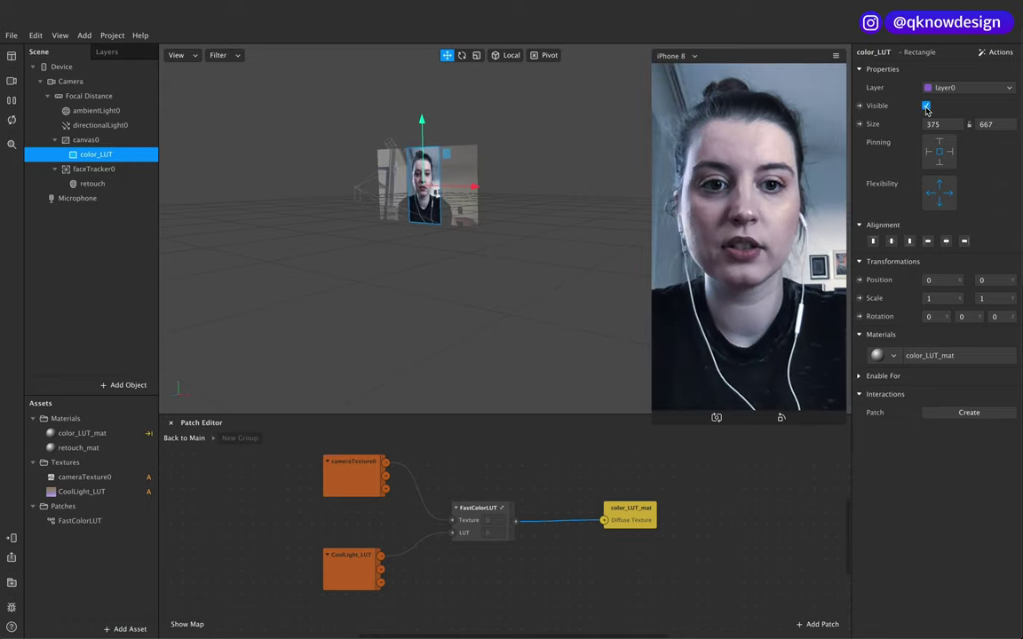
pyautogui.click(926, 107)
pyautogui.click(926, 106)
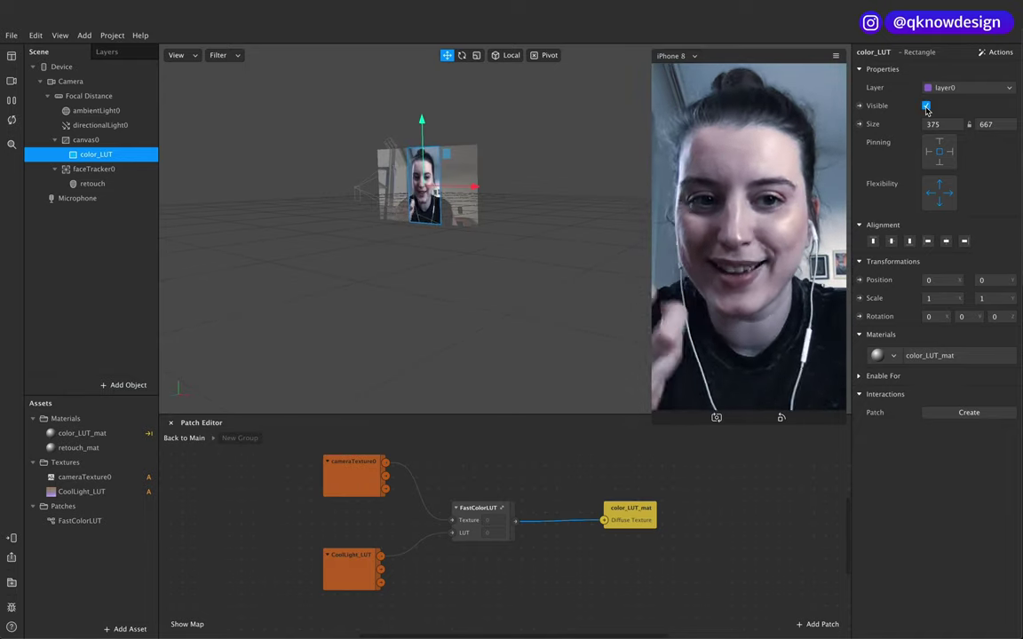
pyautogui.click(926, 107)
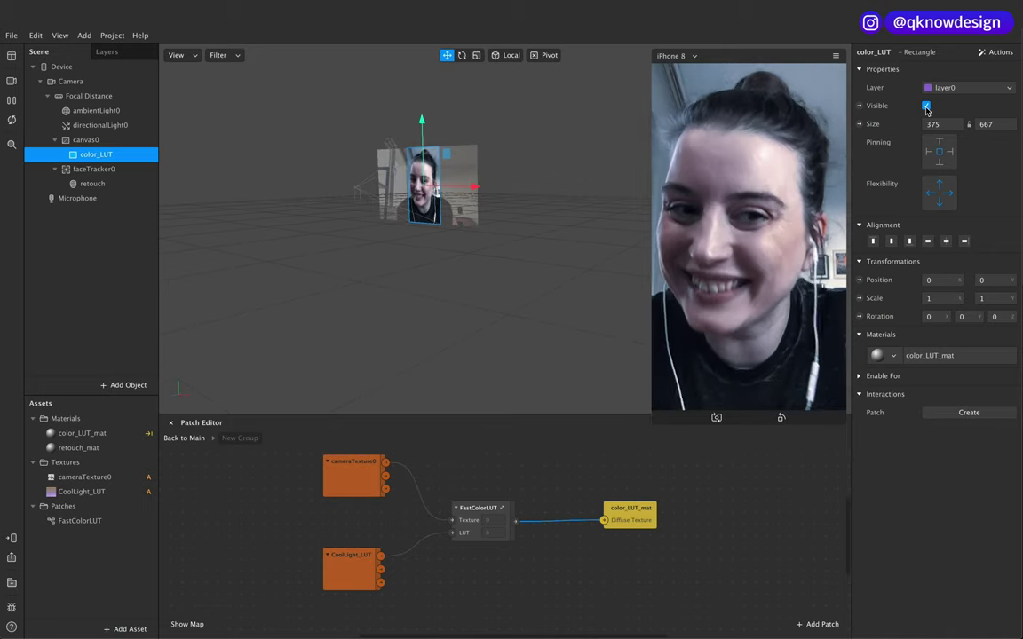
pyautogui.click(926, 107)
pyautogui.click(926, 107)
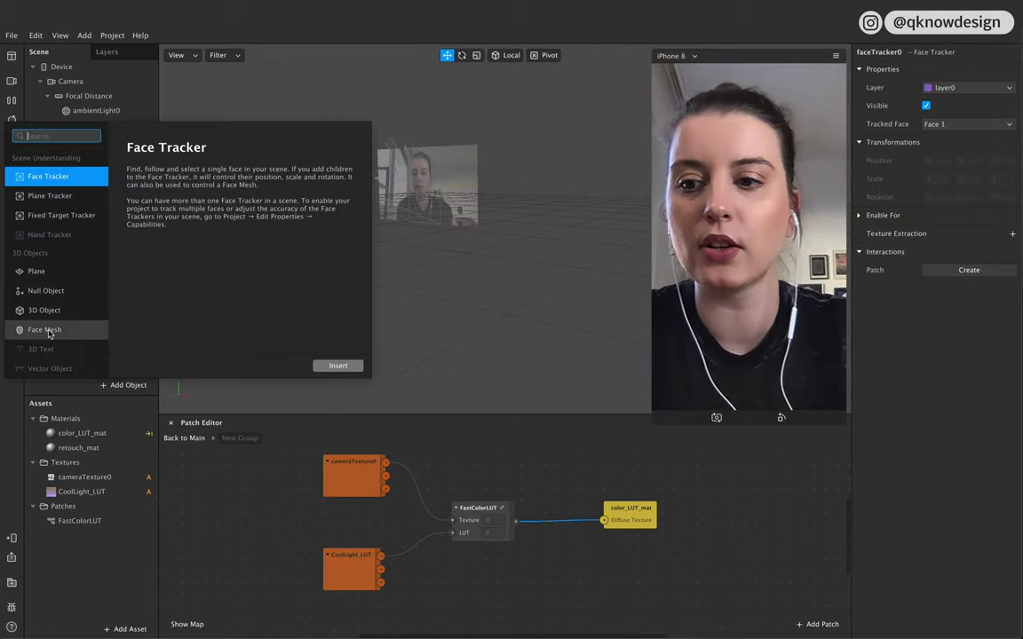
# Insert another face mesh under faceTracker0 and rename it color_LUT_mesh.
pyautogui.click(49, 330)
pyautogui.click(338, 364)
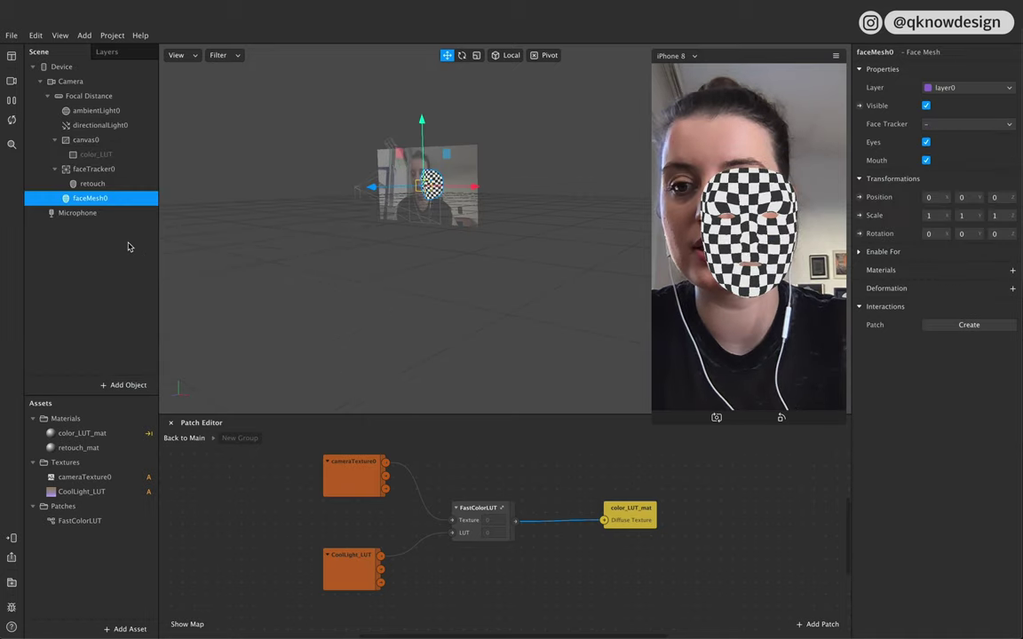
pyautogui.moveTo(89, 199)
pyautogui.mouseDown()
pyautogui.moveTo(71, 176)
pyautogui.moveTo(87, 184)
pyautogui.moveTo(89, 163)
pyautogui.moveTo(82, 203)
pyautogui.moveTo(91, 204)
pyautogui.mouseUp()
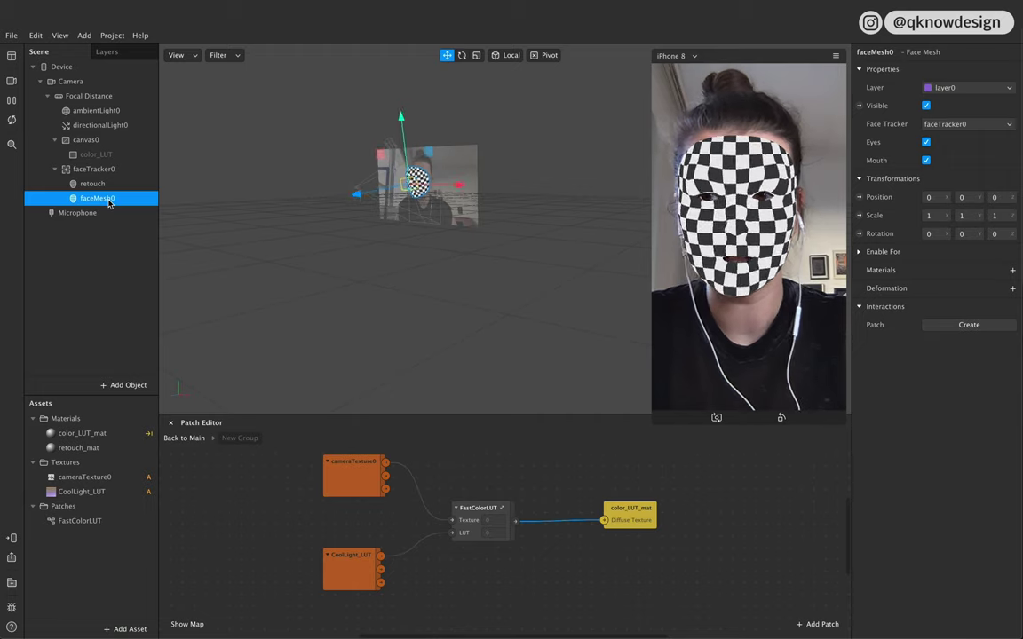
pyautogui.doubleClick(107, 199)
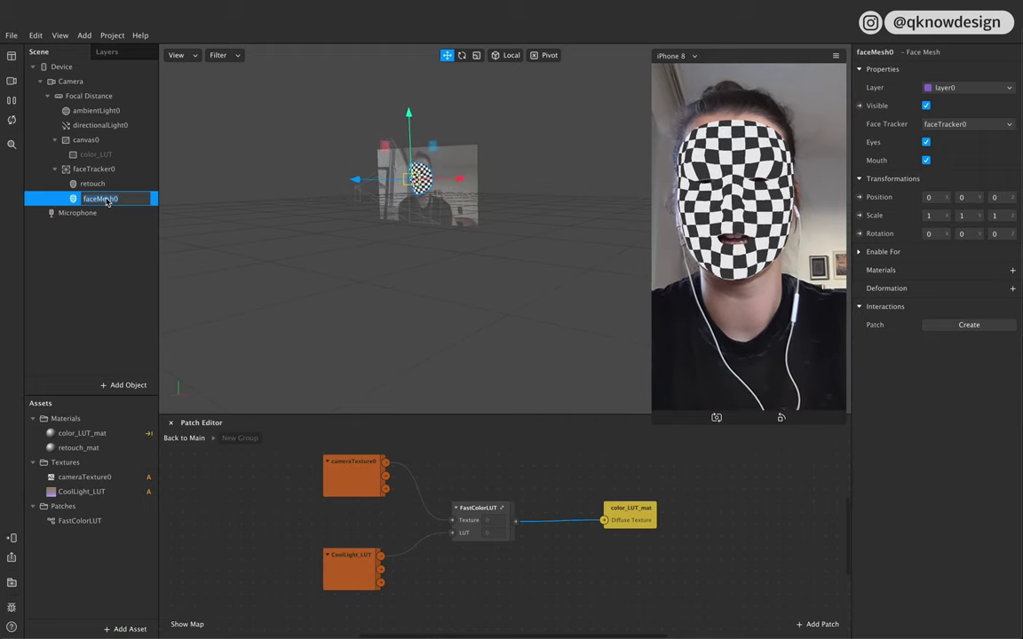
pyautogui.write('color_LUT_me')
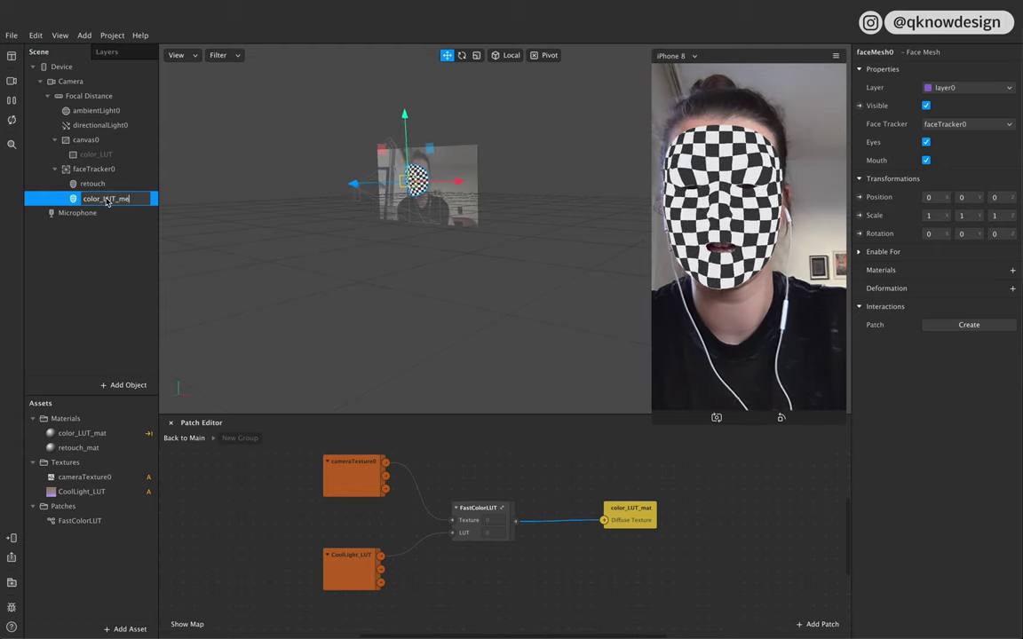
pyautogui.write('sh')
pyautogui.click(141, 301)
pyautogui.click(132, 199)
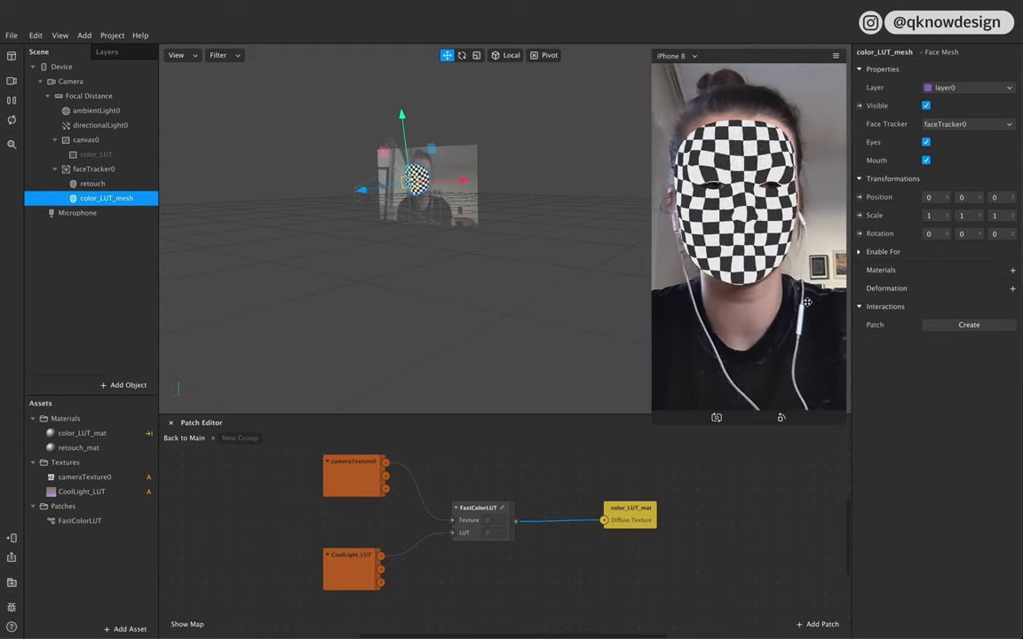
# Create a new material for the mesh, name it color_LUT_mesh, and set its shader to Flat.
pyautogui.click(1012, 270)
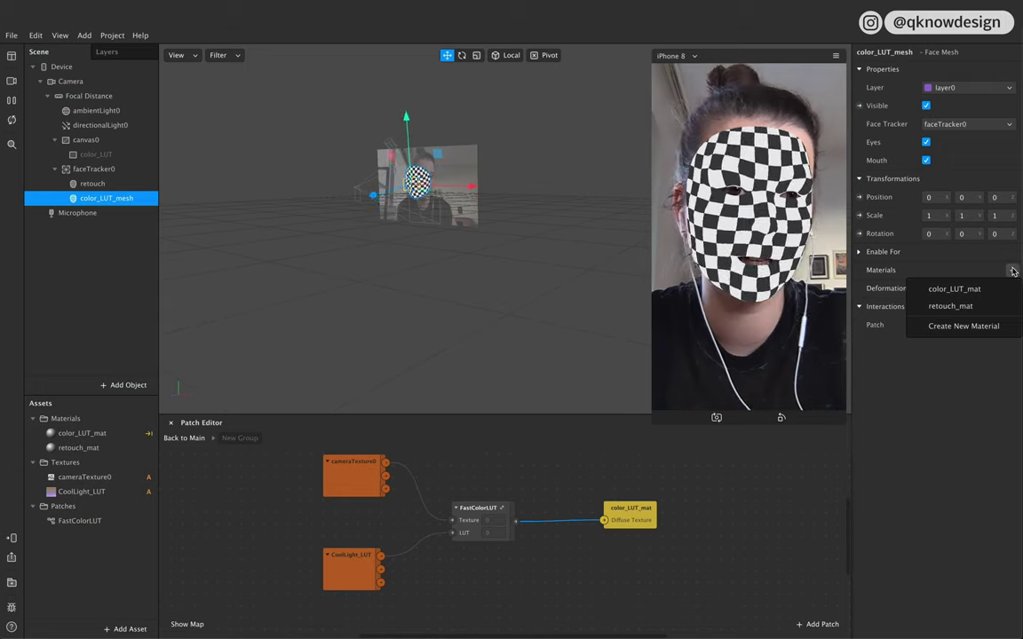
pyautogui.click(983, 327)
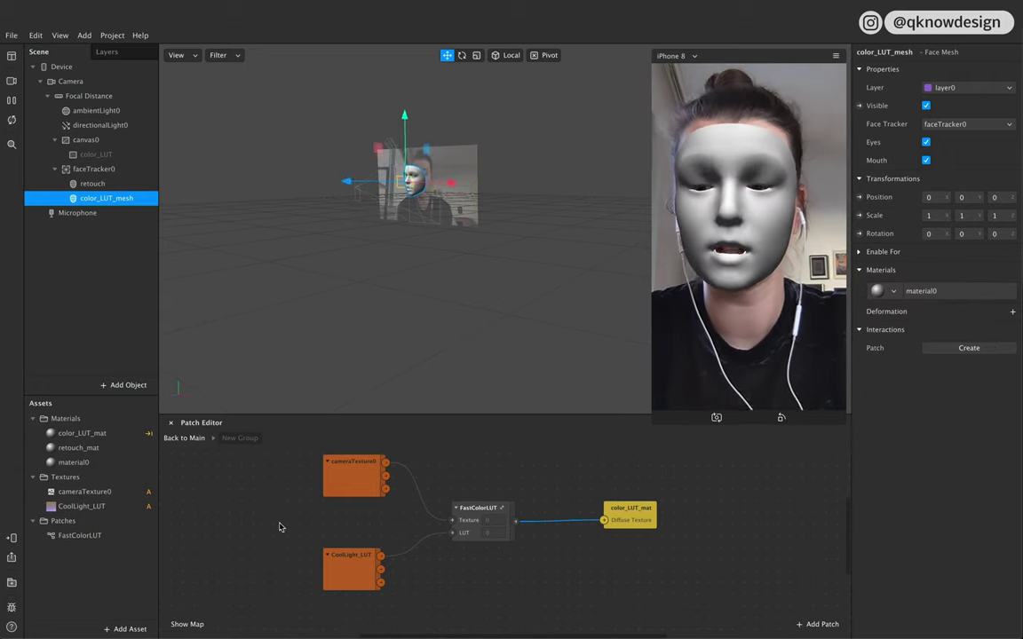
pyautogui.click(89, 461)
pyautogui.click(886, 54)
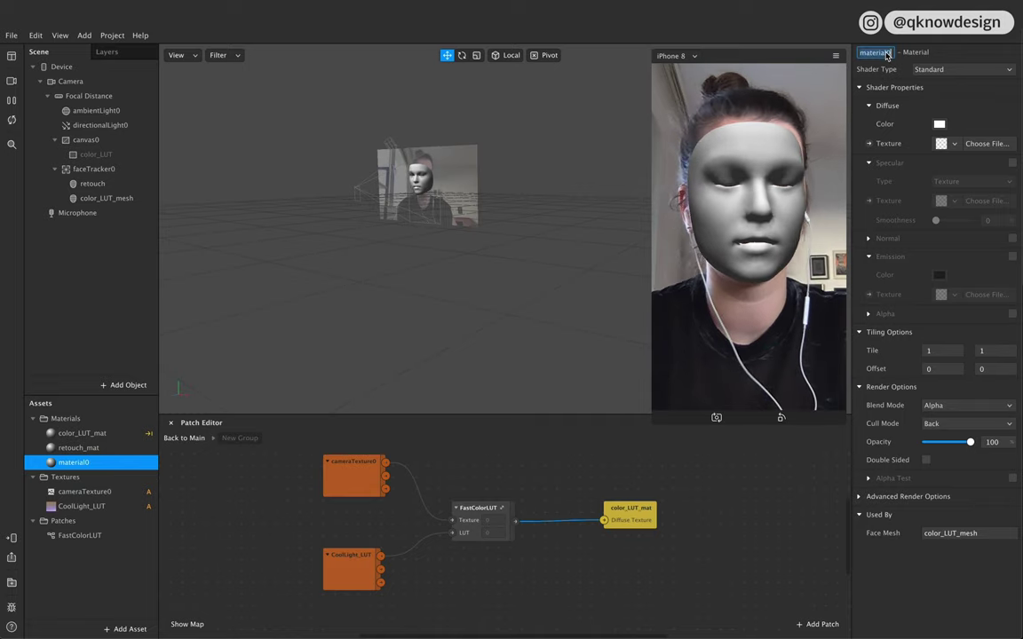
pyautogui.write('color_')
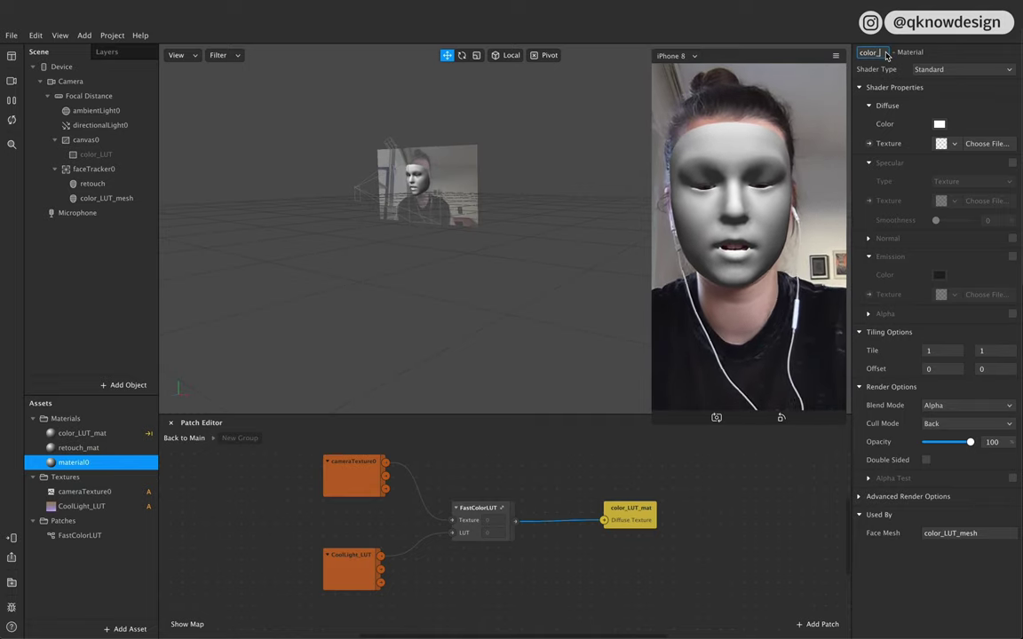
pyautogui.write('LUT_mesh')
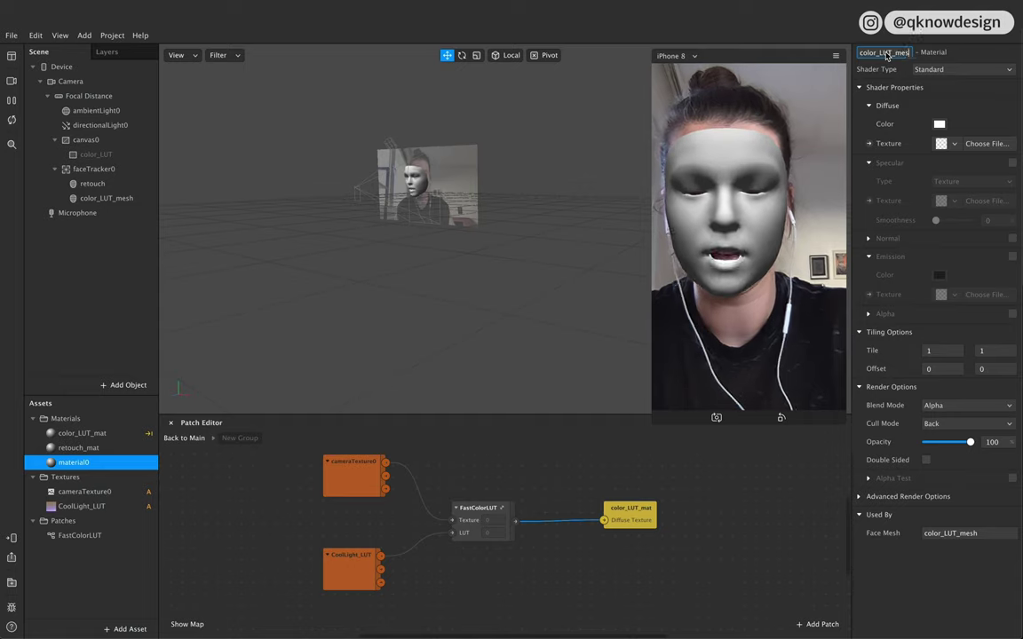
pyautogui.press('Return')
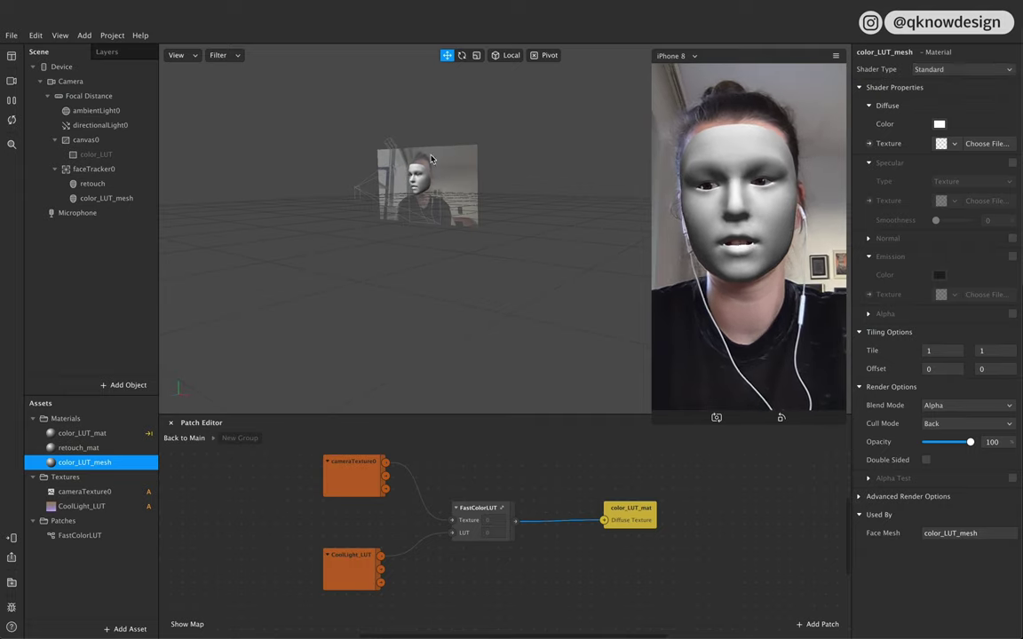
pyautogui.click(951, 69)
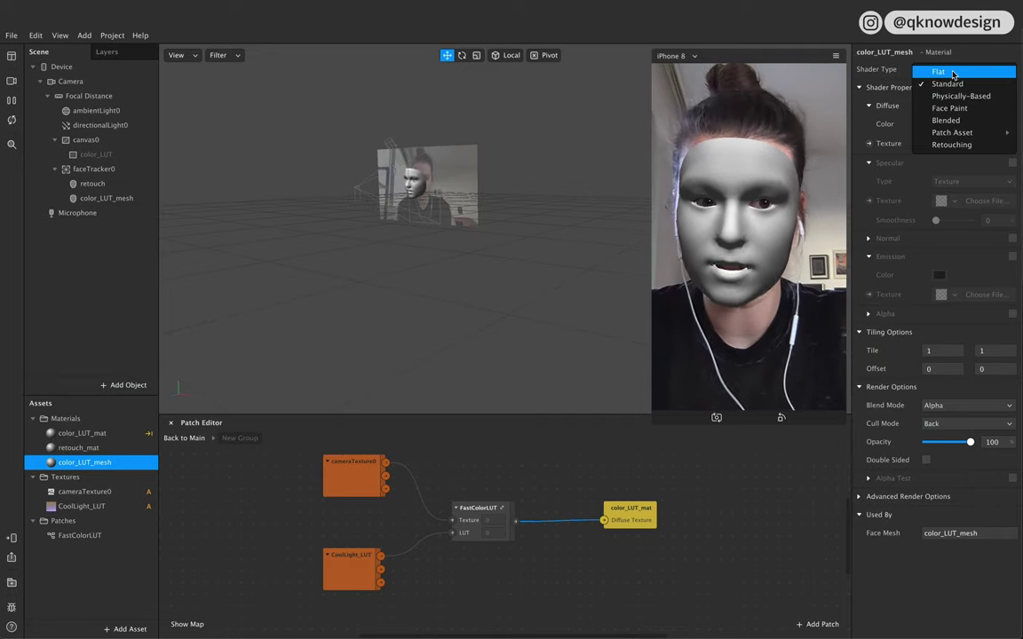
pyautogui.click(950, 73)
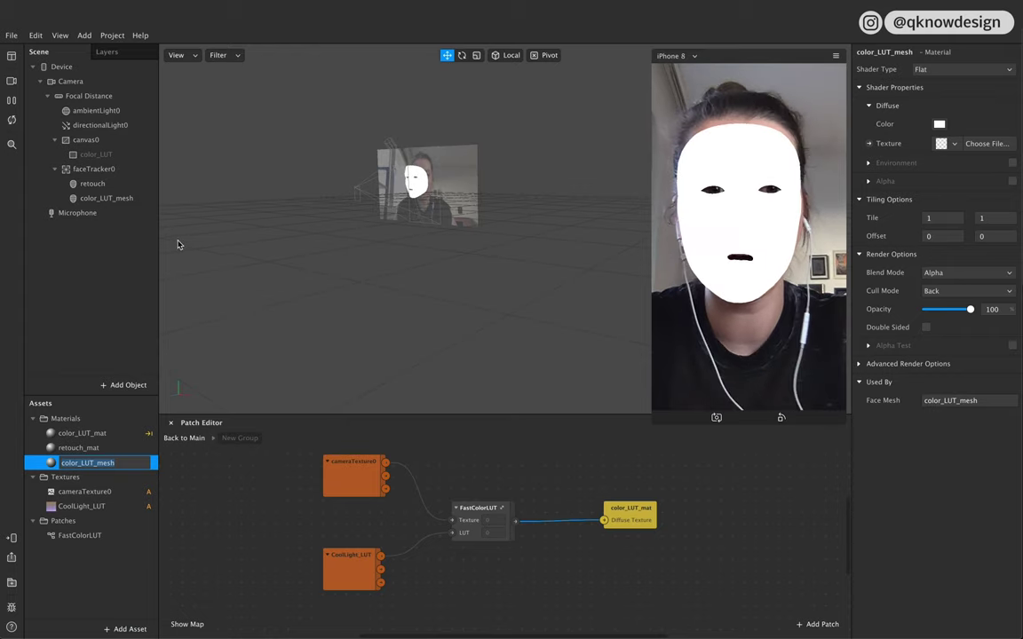
# Add a second FastColorLUT patch to the Patch Editor beside CoolLight_LUT.
pyautogui.scroll(-3, 463, 560)
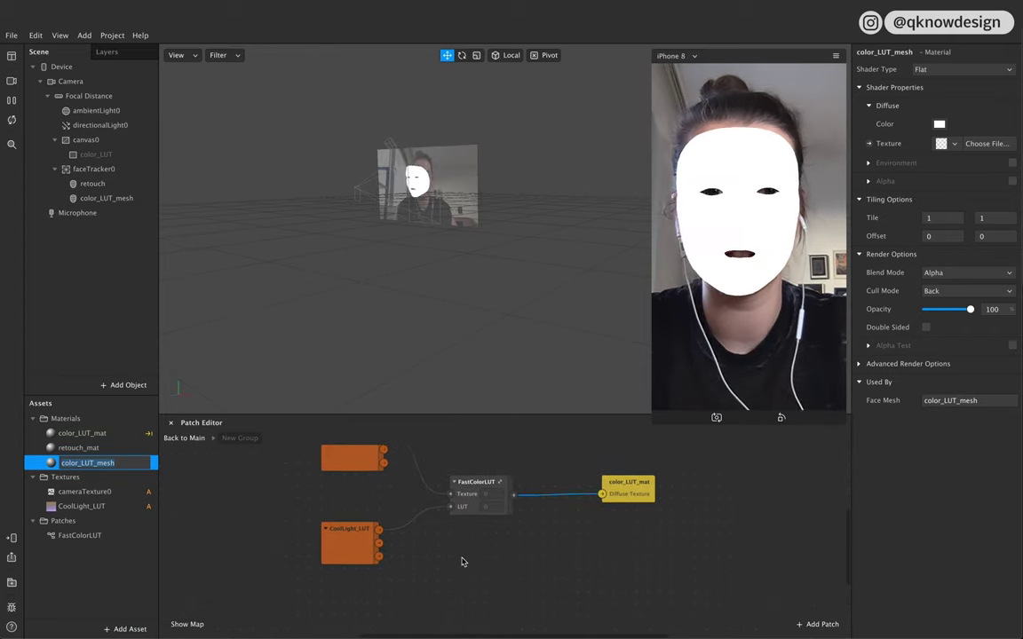
pyautogui.moveTo(363, 539); pyautogui.dragTo(367, 517)
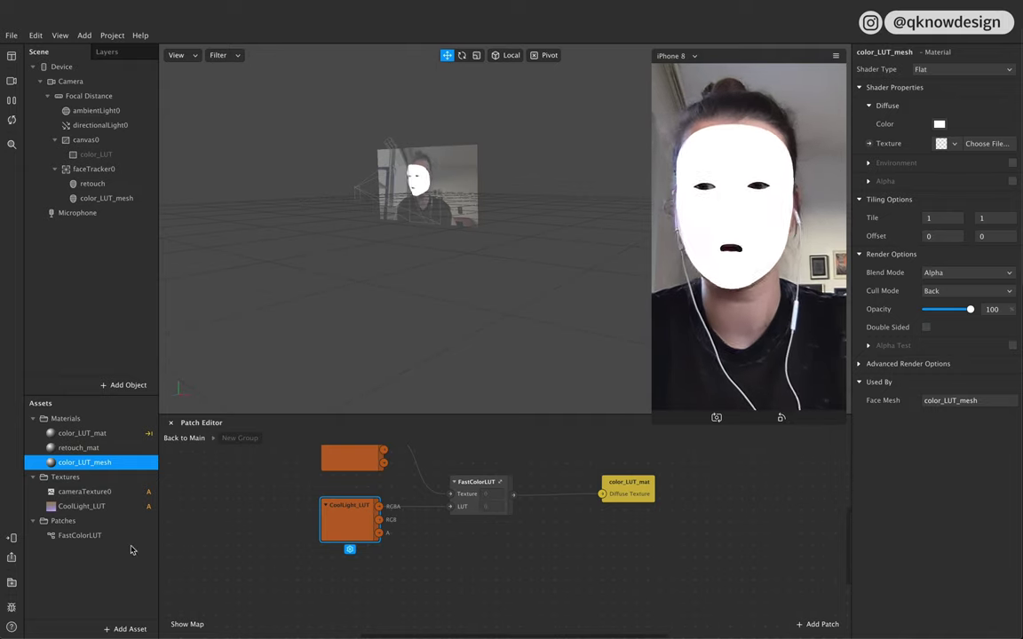
pyautogui.moveTo(78, 535); pyautogui.dragTo(483, 566)
pyautogui.scroll(-3, 483, 565)
pyautogui.click(364, 470)
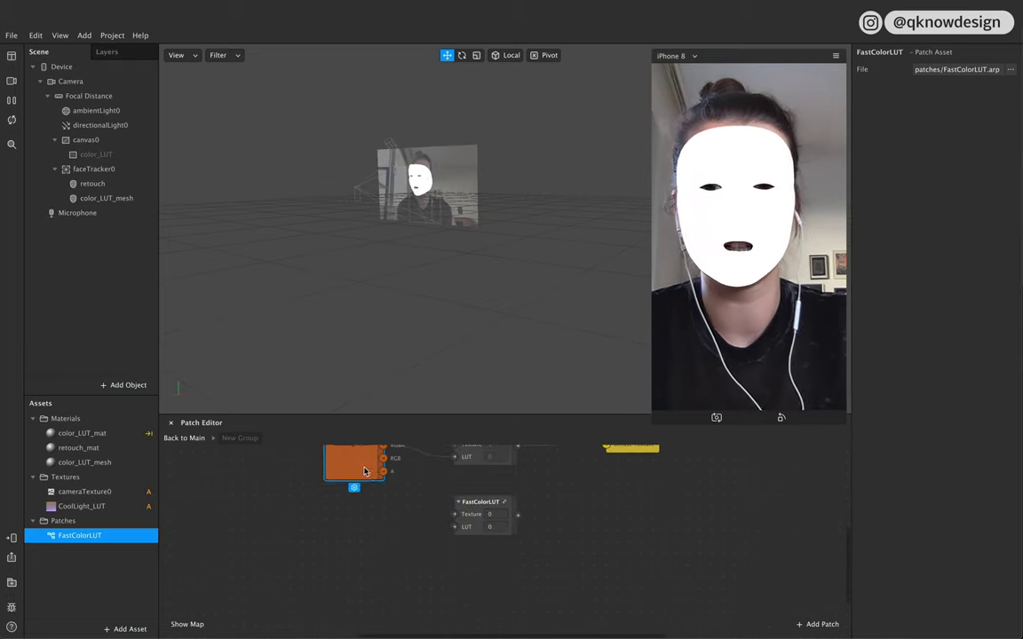
pyautogui.scroll(2, 393, 507)
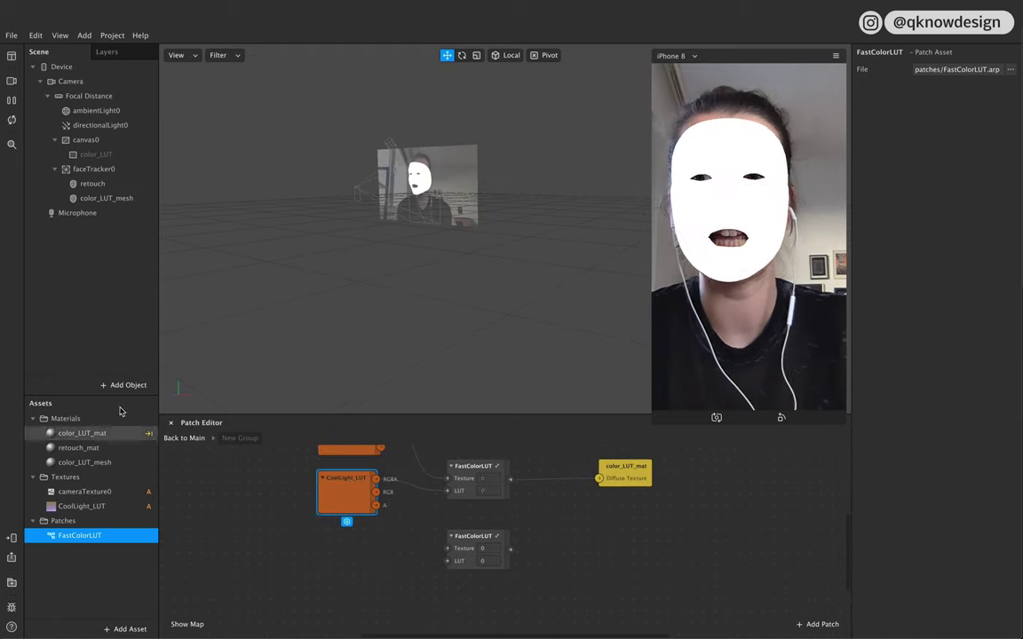
pyautogui.click(116, 169)
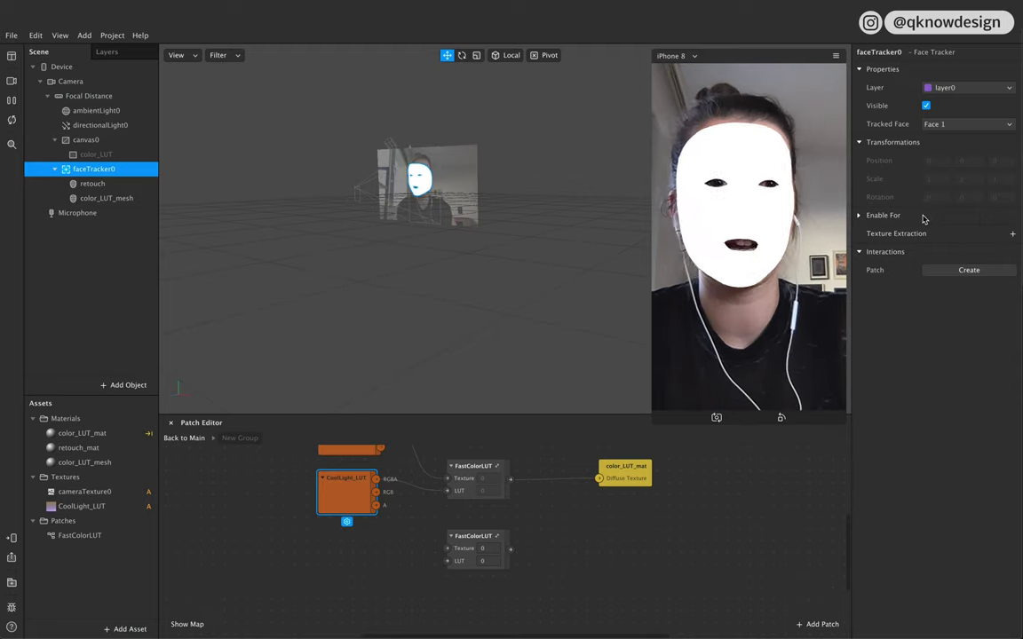
# Add Texture Extraction on faceTracker0 and place its texture and color_LUT_mesh's Diffuse Texture patches in the graph.
pyautogui.click(1013, 234)
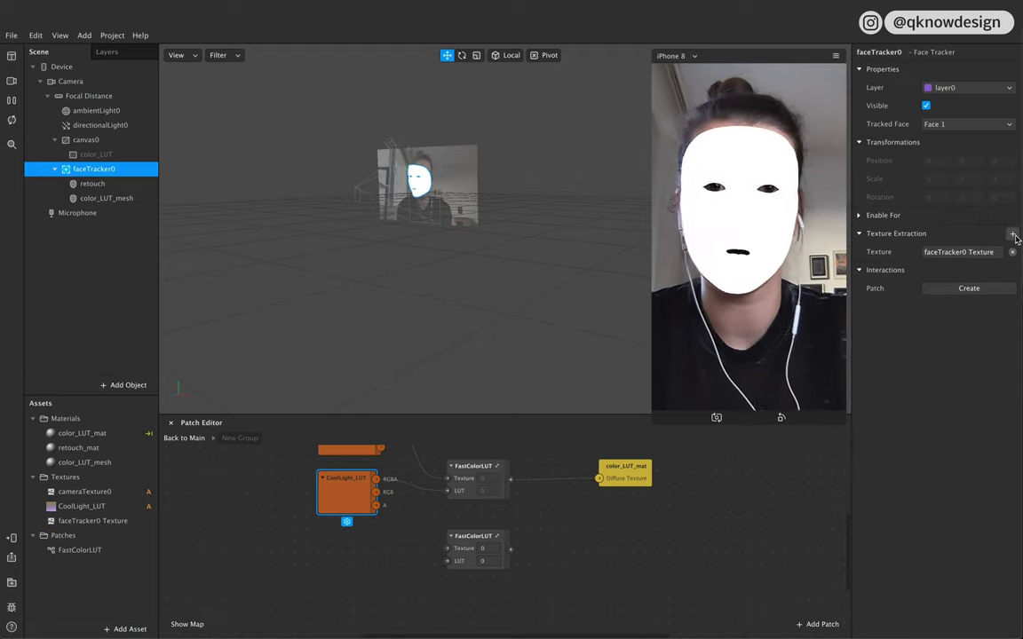
pyautogui.click(89, 520)
pyautogui.moveTo(89, 520); pyautogui.dragTo(349, 587)
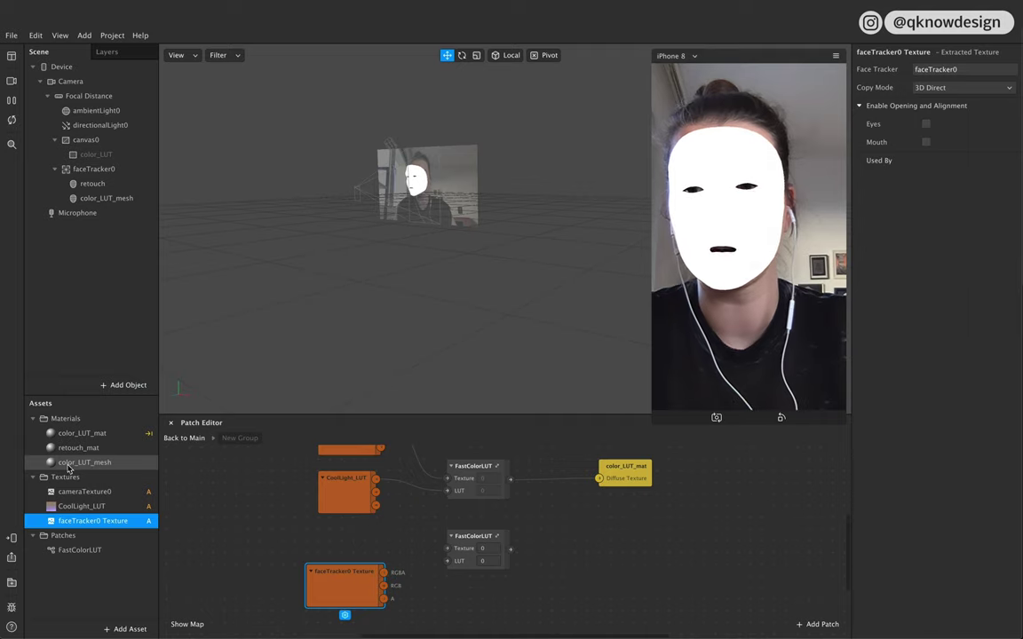
pyautogui.click(95, 463)
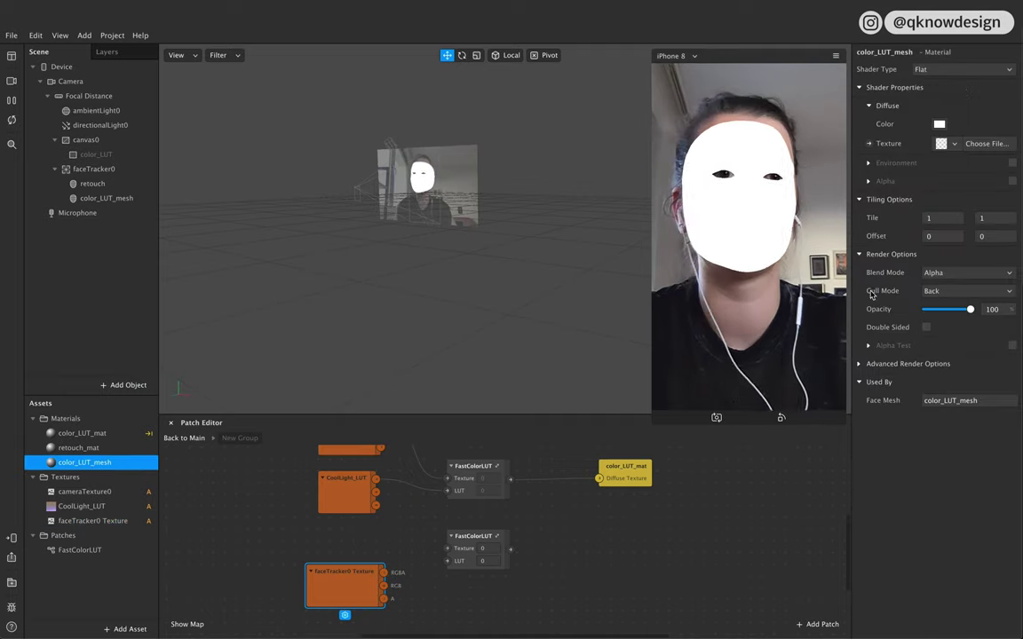
pyautogui.click(868, 143)
pyautogui.moveTo(575, 562); pyautogui.dragTo(653, 547)
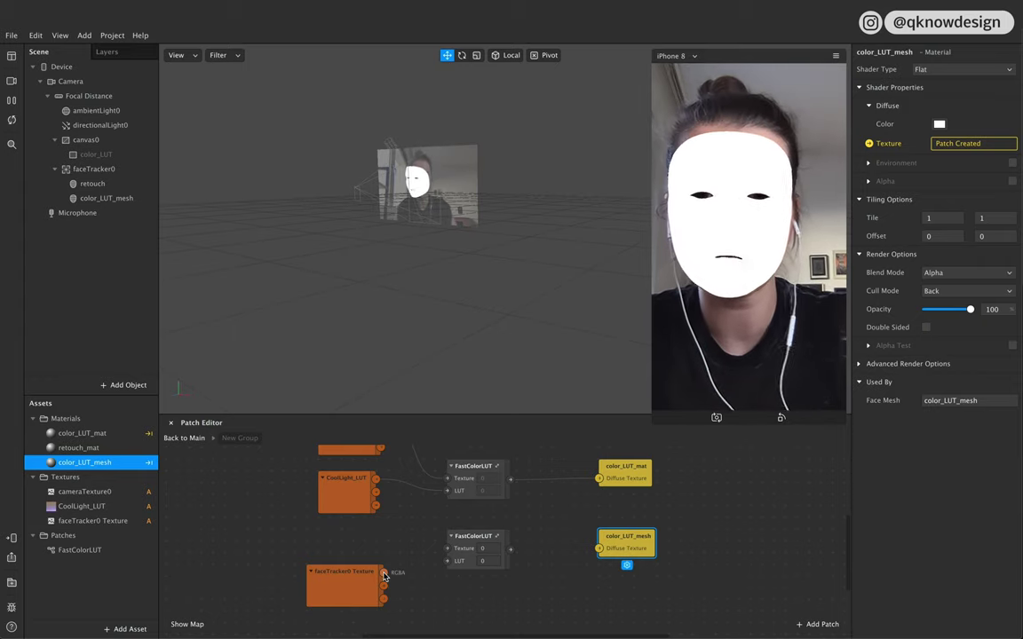
# Wire the face texture and CoolLight_LUT through FastColorLUT into color_LUT_mesh, and make color_LUT visible.
pyautogui.moveTo(383, 575); pyautogui.dragTo(448, 549)
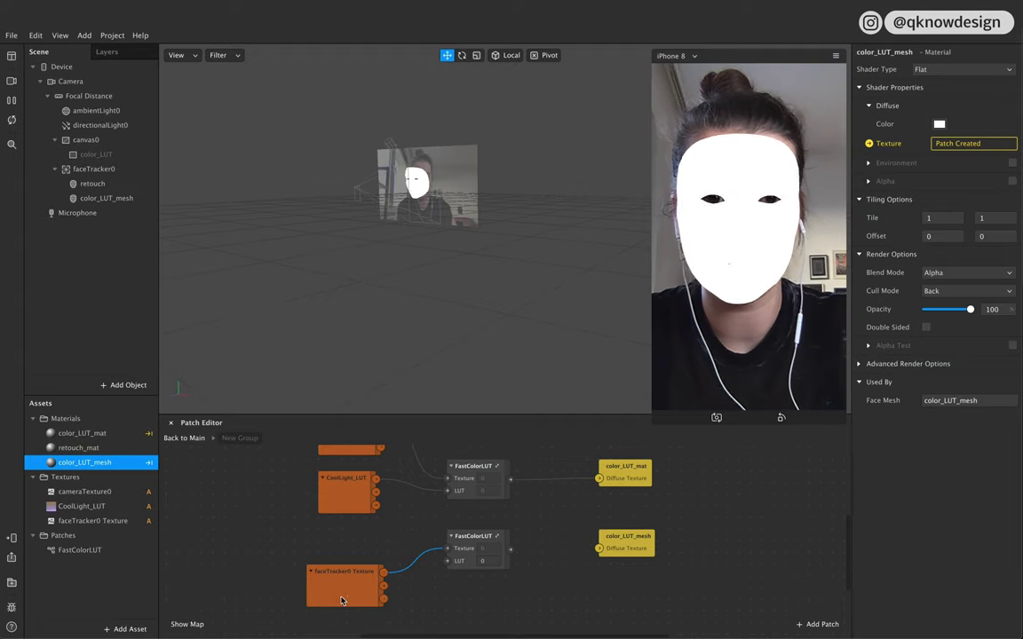
pyautogui.moveTo(376, 484); pyautogui.dragTo(448, 561)
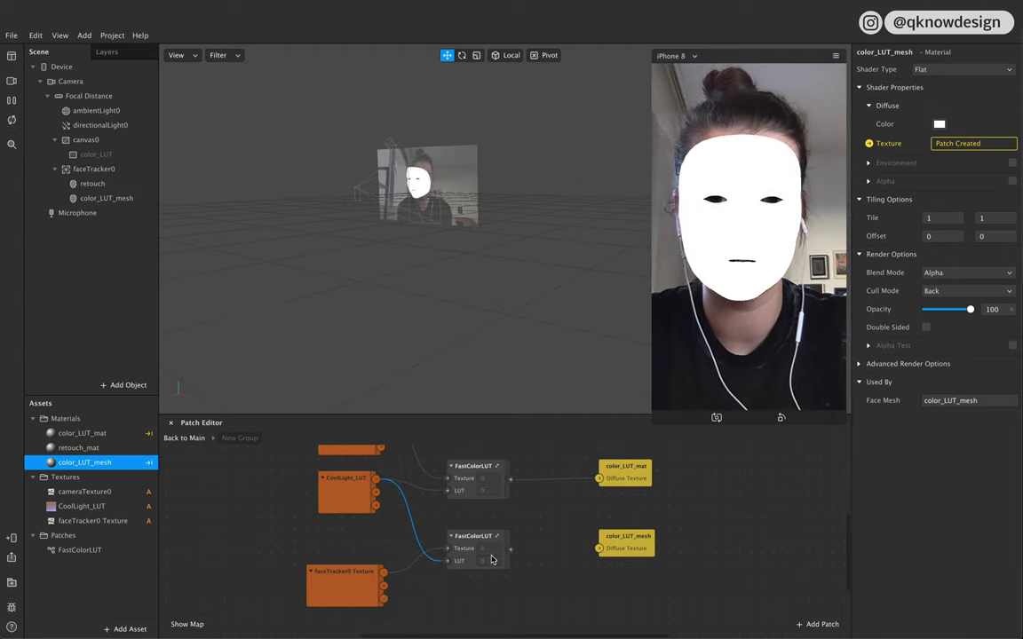
pyautogui.moveTo(510, 549); pyautogui.dragTo(600, 550)
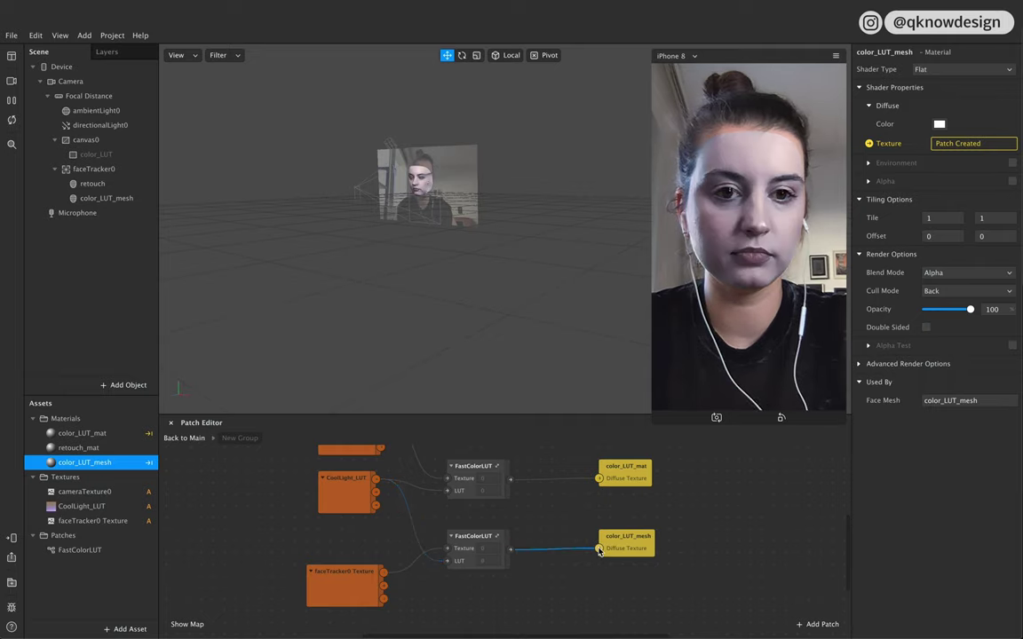
pyautogui.click(129, 155)
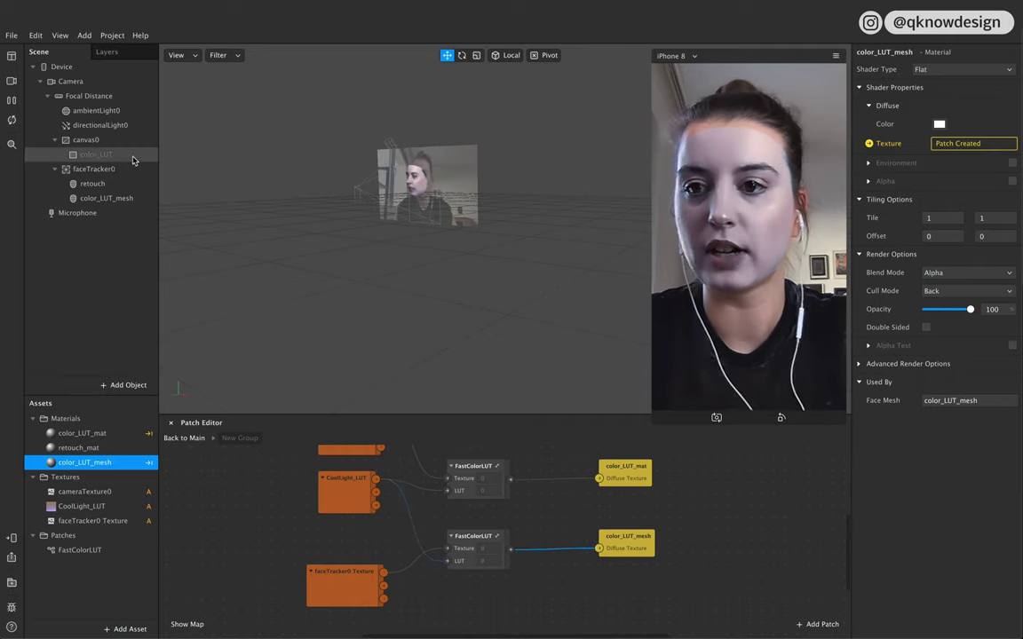
pyautogui.click(926, 106)
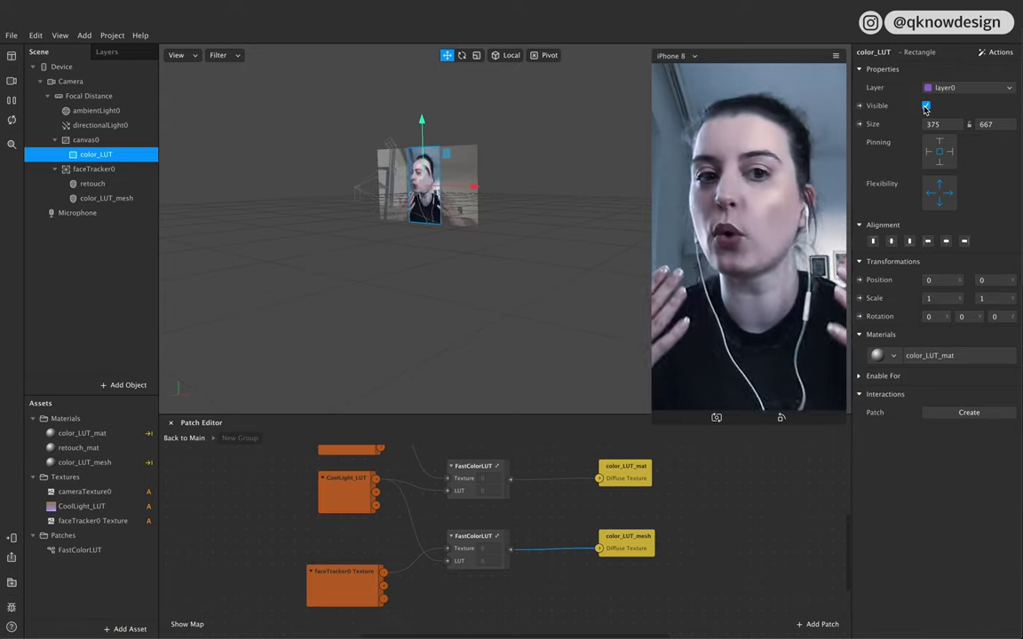
# Vary retouch_mat's Skin Smoothing between 0 and 100, leaving it at 100.
pyautogui.click(78, 184)
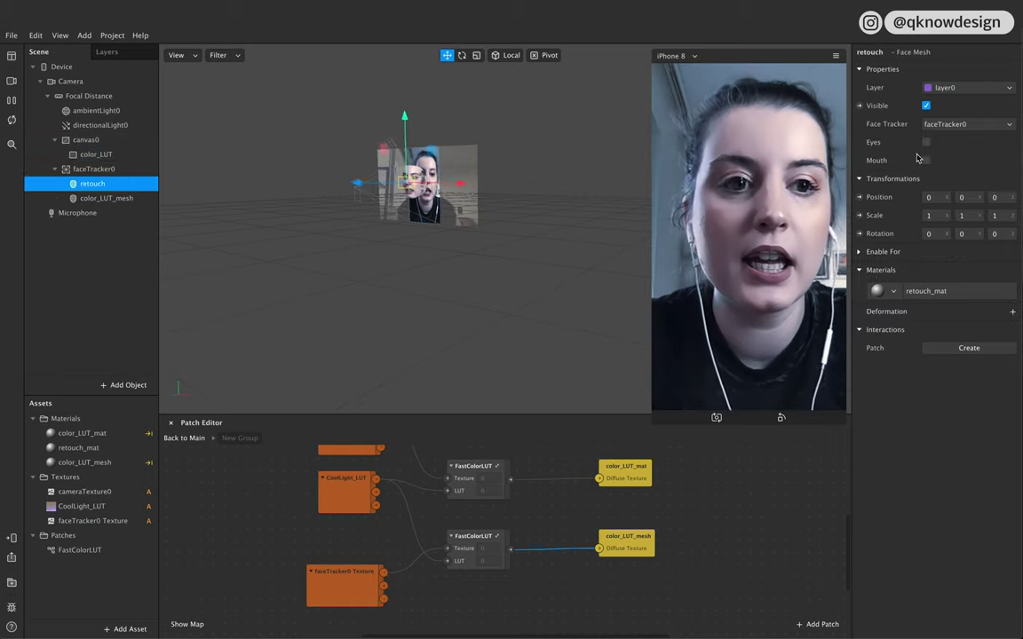
pyautogui.click(926, 293)
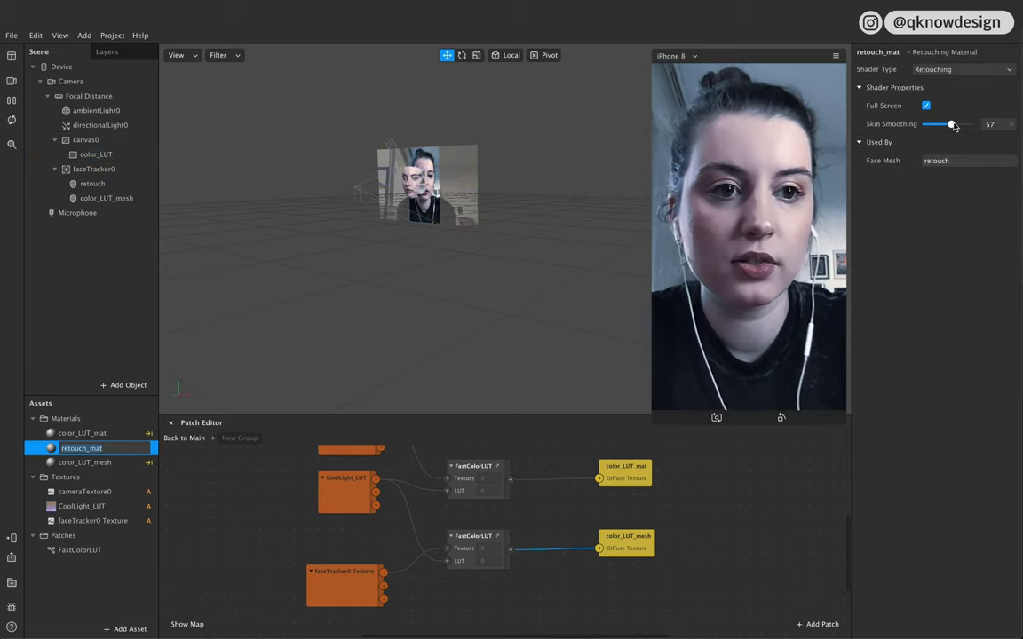
pyautogui.moveTo(970, 126)
pyautogui.mouseDown()
pyautogui.moveTo(925, 125)
pyautogui.moveTo(976, 126)
pyautogui.moveTo(912, 142)
pyautogui.moveTo(982, 130)
pyautogui.mouseUp()
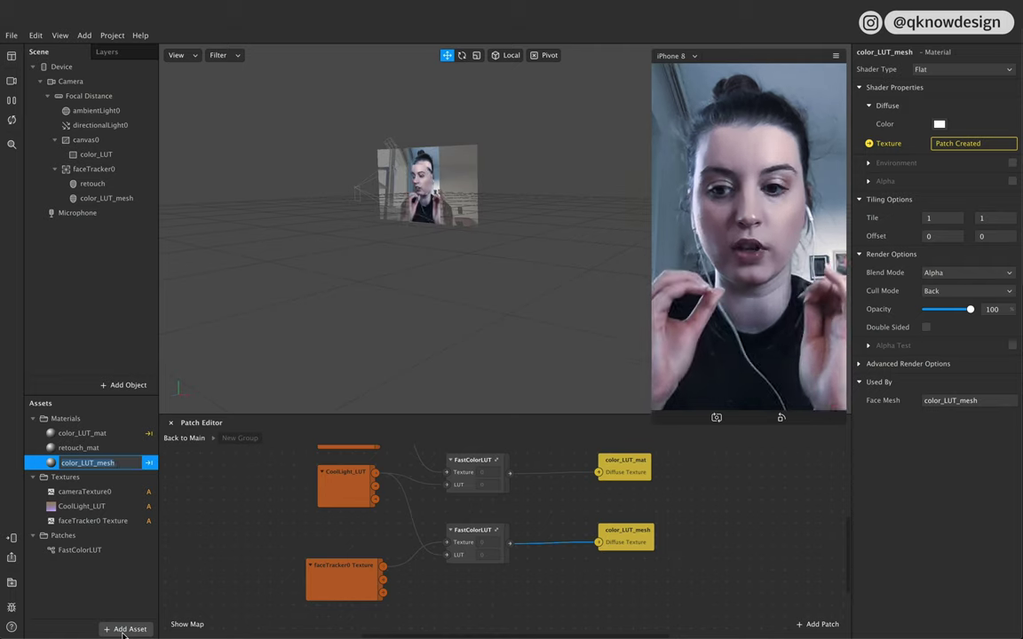
# Import Textures/faceMeshMask.png from the computer as a new texture asset.
pyautogui.click(124, 630)
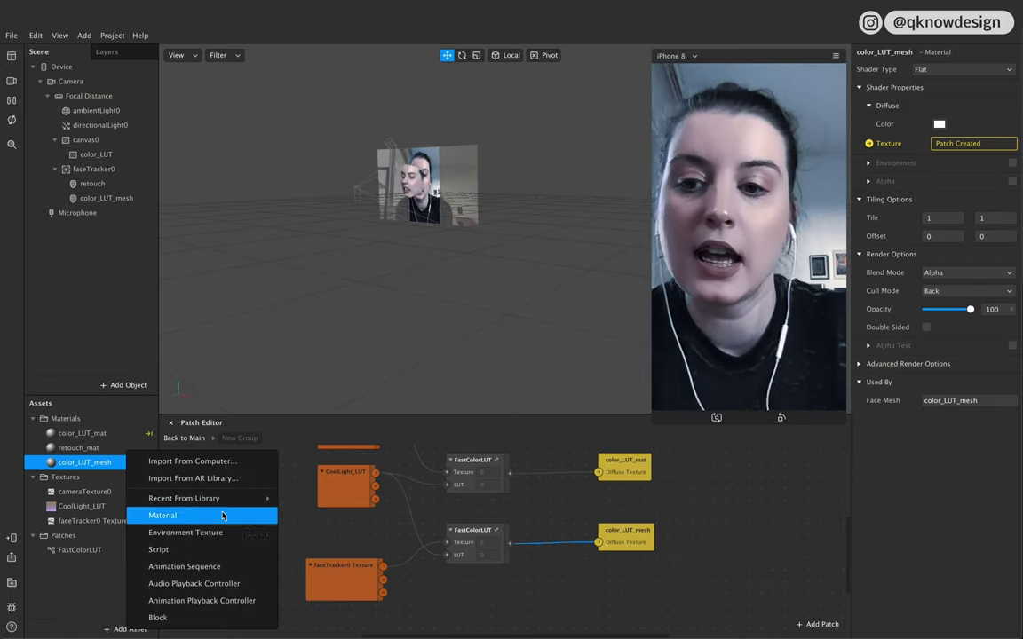
pyautogui.click(233, 462)
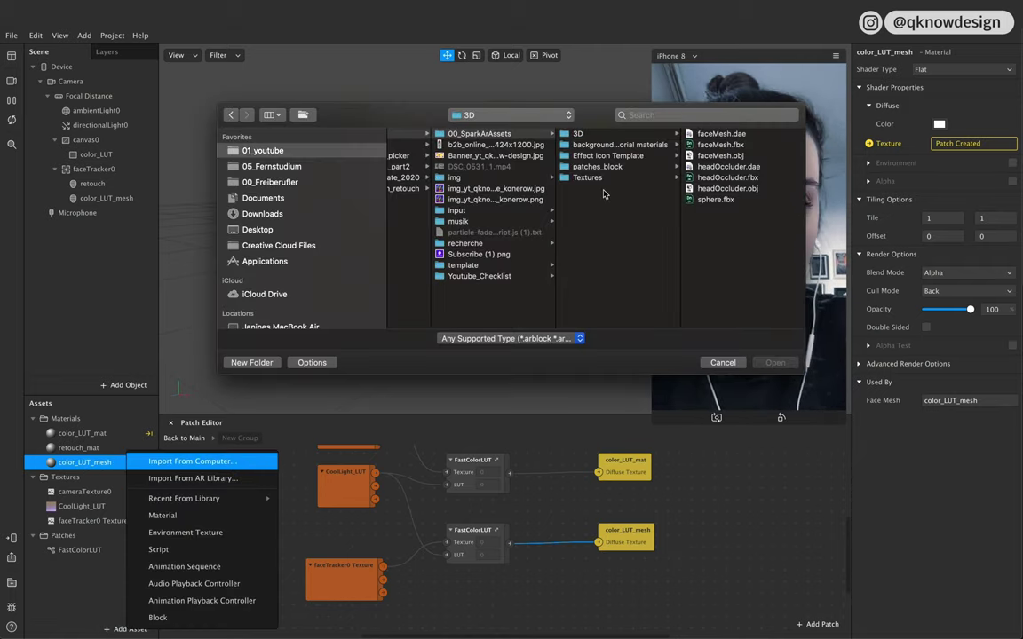
pyautogui.click(588, 177)
pyautogui.click(731, 167)
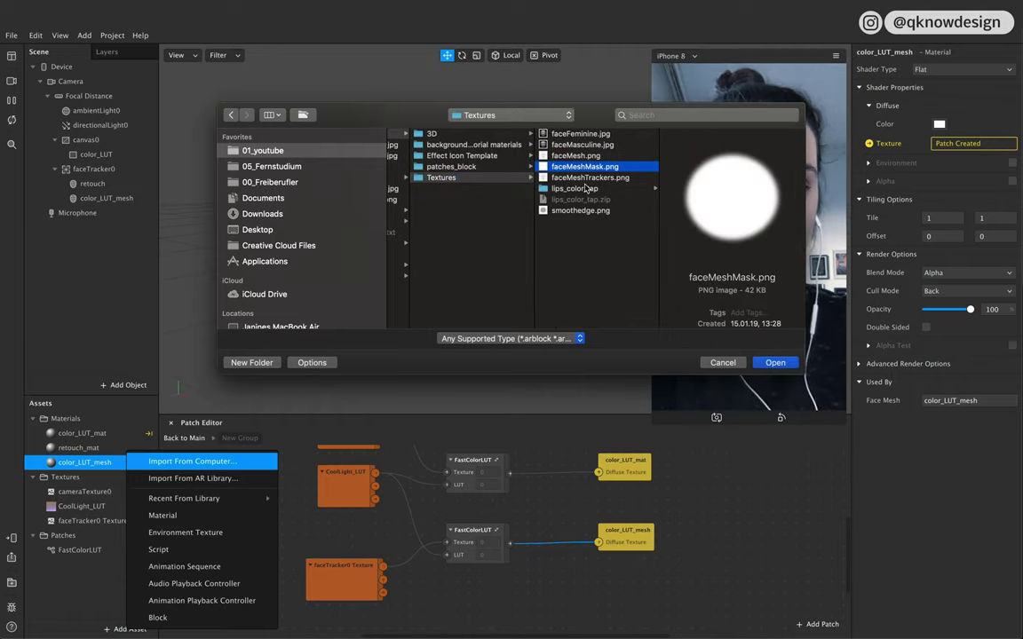
pyautogui.click(776, 363)
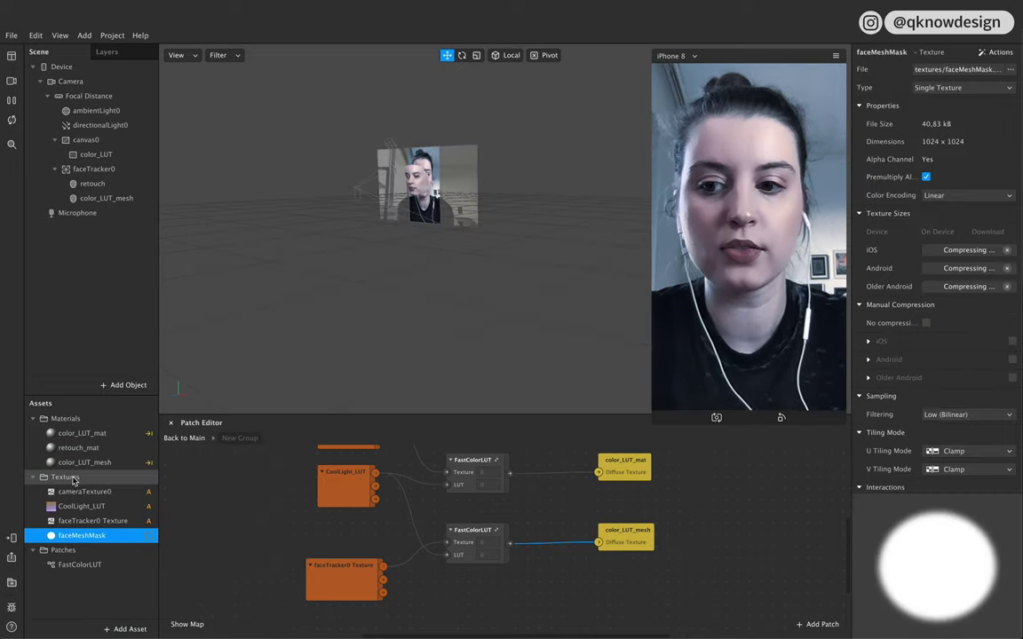
# Enable Alpha on the color_LUT_mesh material with faceMeshMask as its alpha texture.
pyautogui.doubleClick(97, 462)
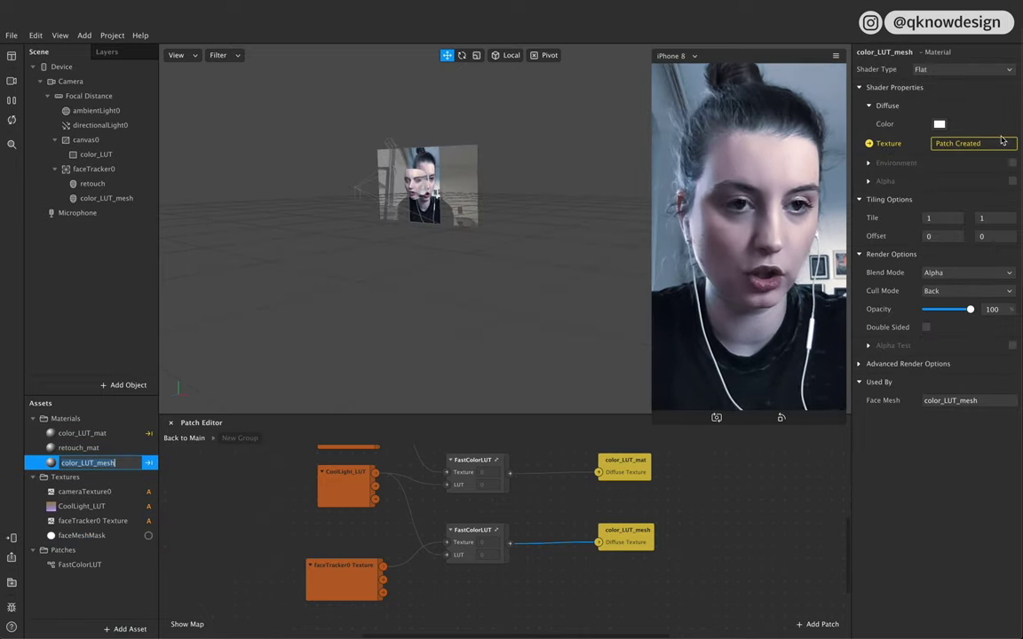
pyautogui.click(1013, 181)
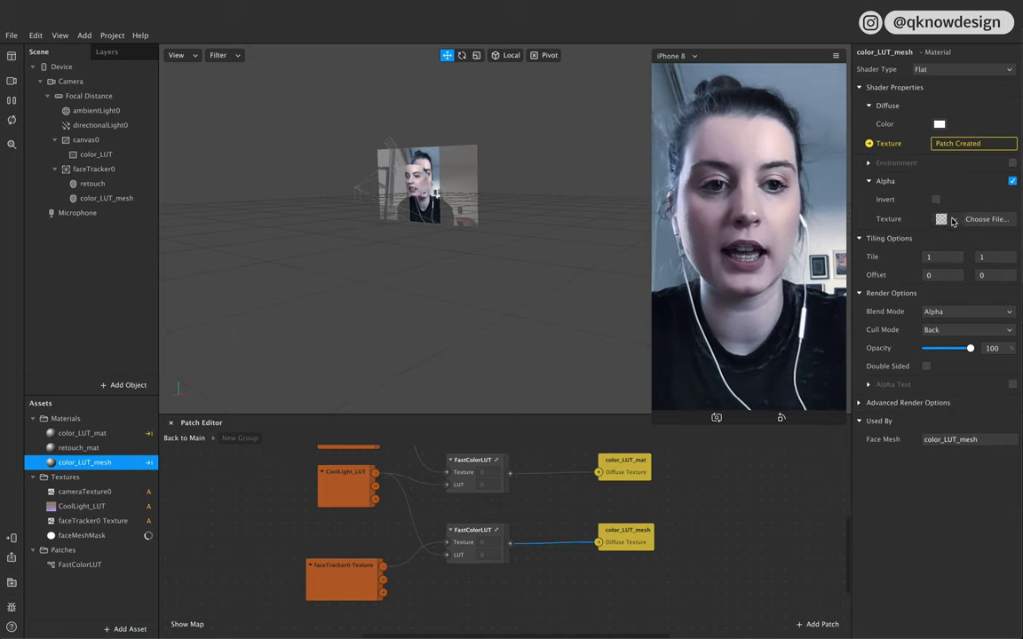
pyautogui.click(953, 220)
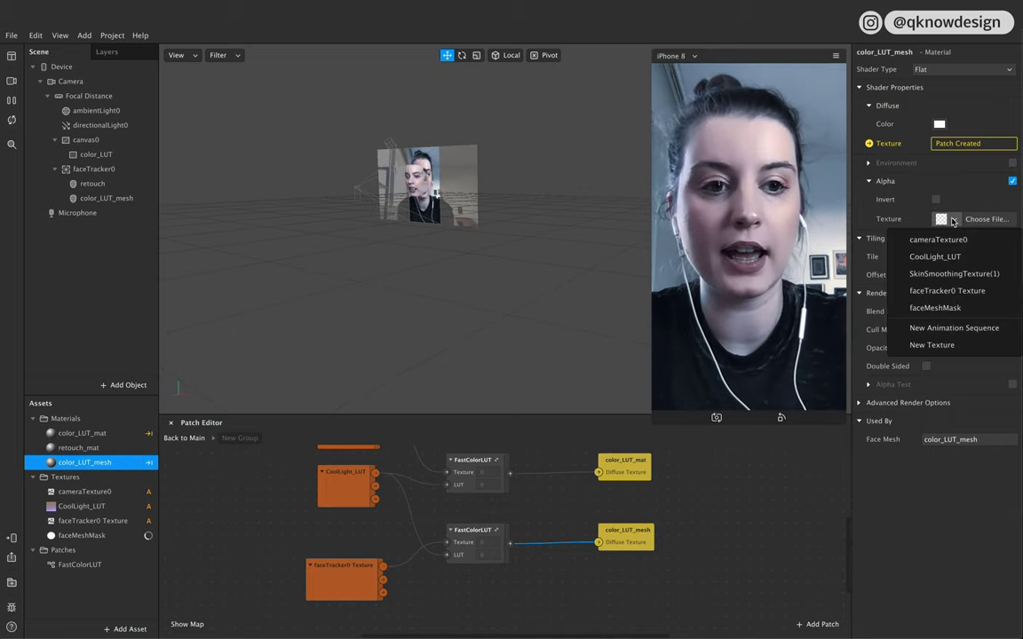
pyautogui.click(943, 308)
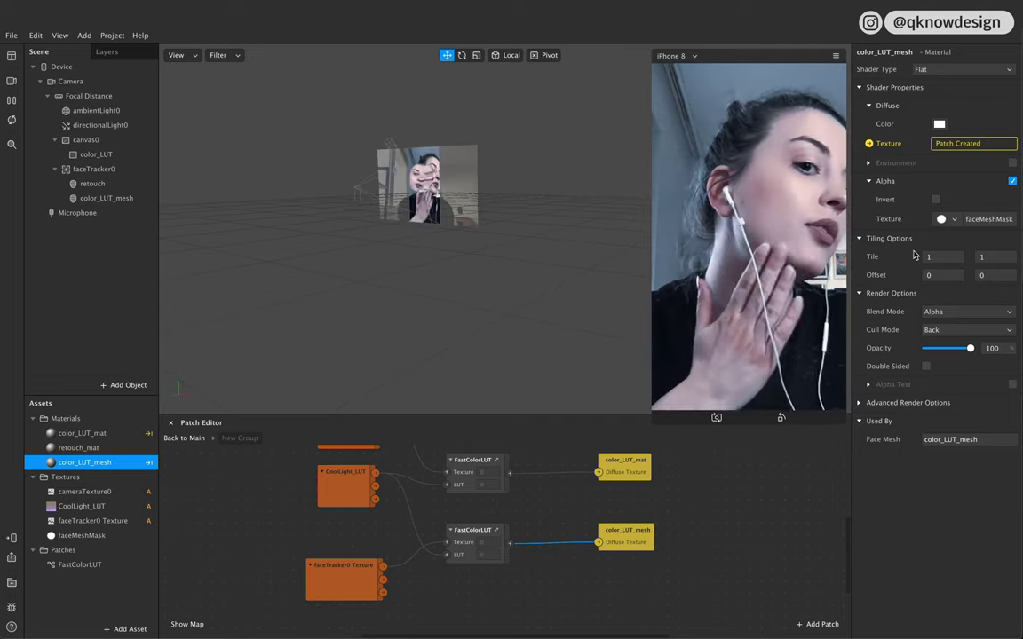
# Toggle the color_LUT_mesh alpha mask off and on to compare, leaving it on.
pyautogui.click(1013, 181)
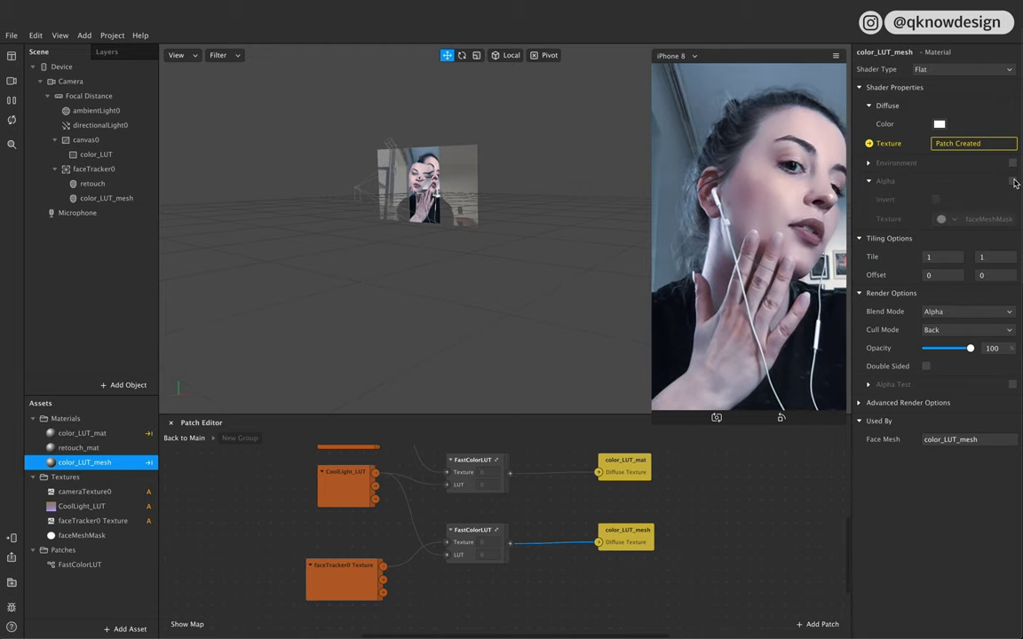
pyautogui.click(1013, 181)
pyautogui.click(1013, 181)
pyautogui.click(1013, 181)
pyautogui.click(1013, 181)
pyautogui.click(1013, 181)
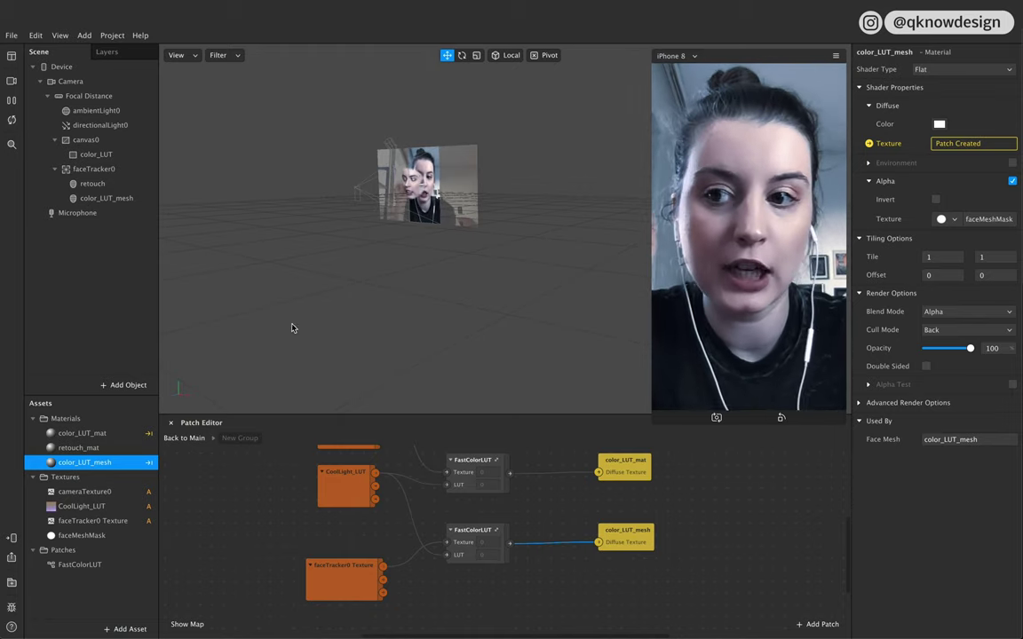
# Enable eye and mouth openings on the color_LUT_mesh face mesh.
pyautogui.click(129, 198)
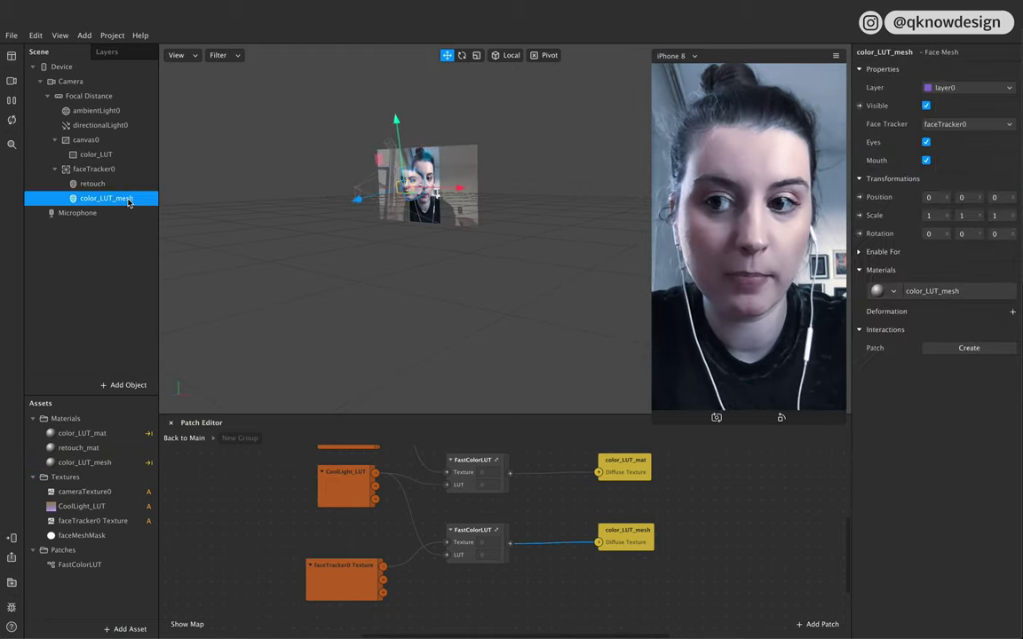
pyautogui.click(925, 160)
pyautogui.click(926, 143)
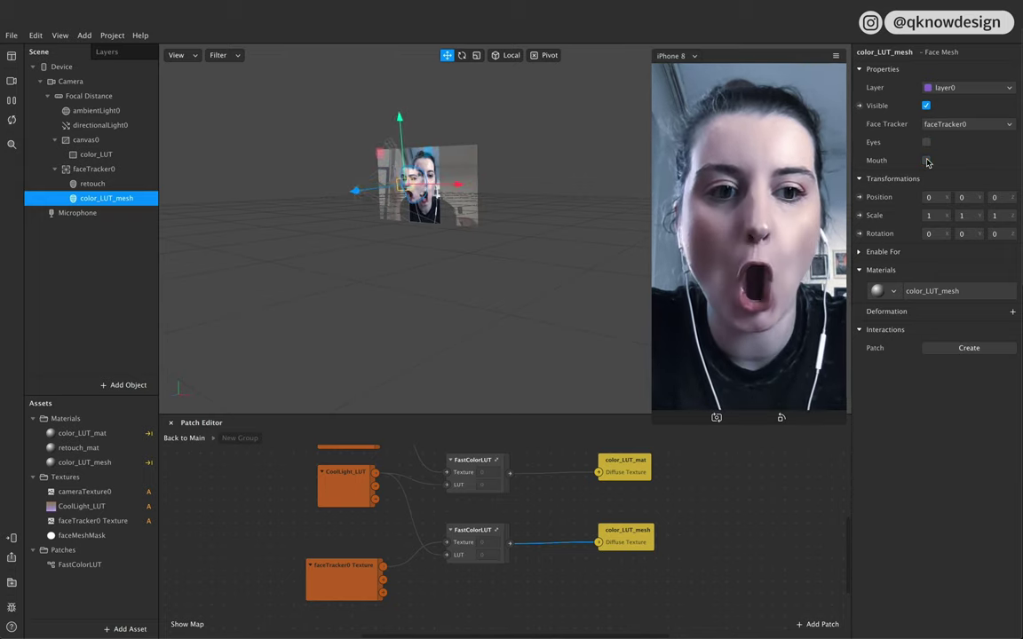
pyautogui.click(926, 160)
pyautogui.click(926, 143)
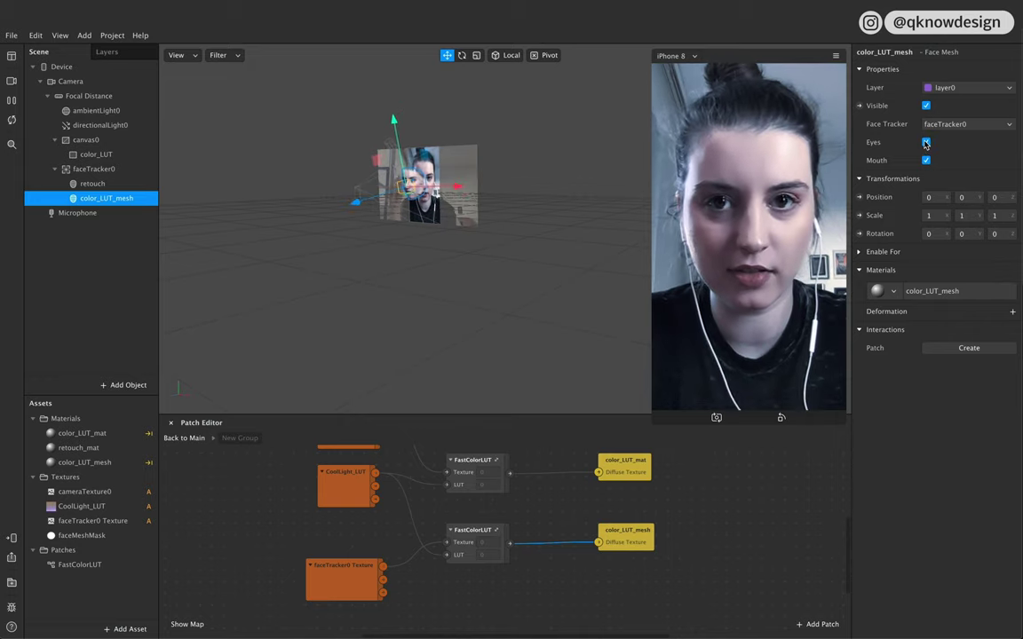
# Enable eye opening on faceTracker0 Texture, then select both face meshes together.
pyautogui.click(86, 524)
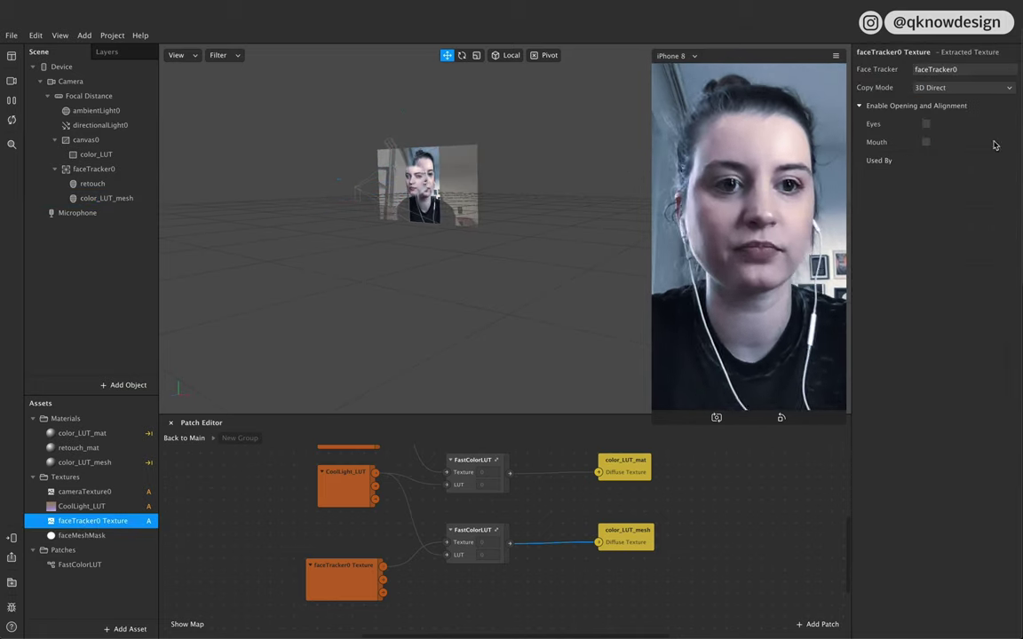
pyautogui.click(926, 124)
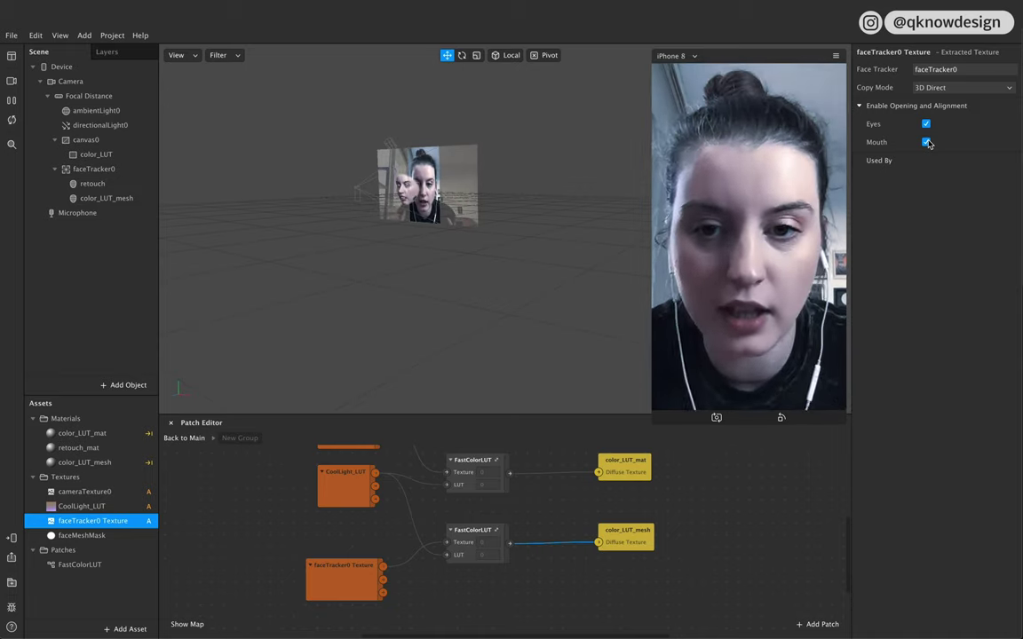
pyautogui.click(92, 183)
pyautogui.keyDown('shift'); pyautogui.click(106, 198); pyautogui.keyUp('shift')
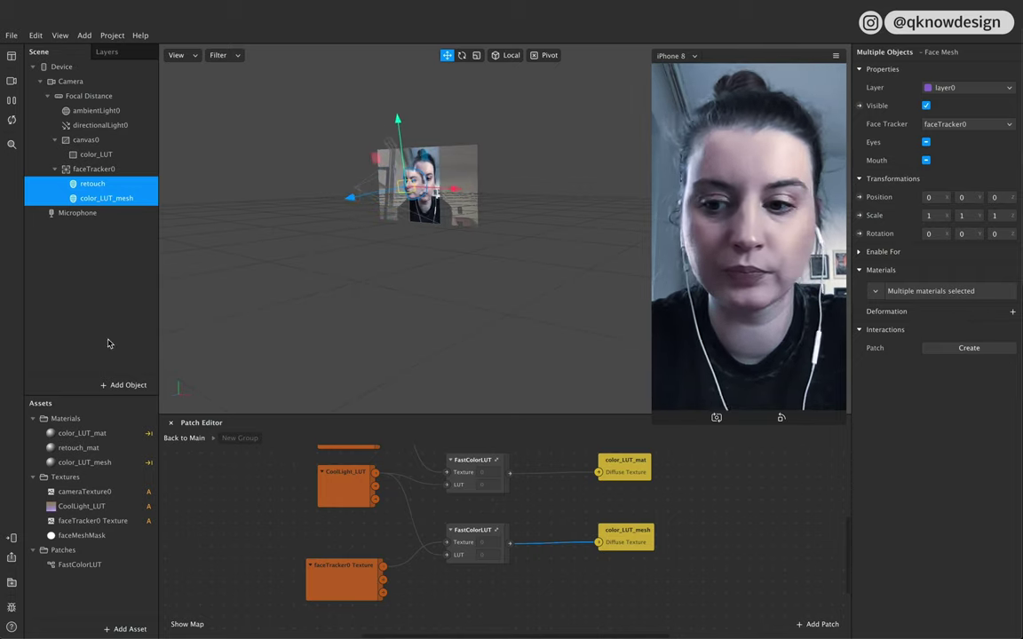
# Turn off Use Depth Test in color_LUT_mesh's Advanced Render Options.
pyautogui.click(82, 448)
pyautogui.click(97, 433)
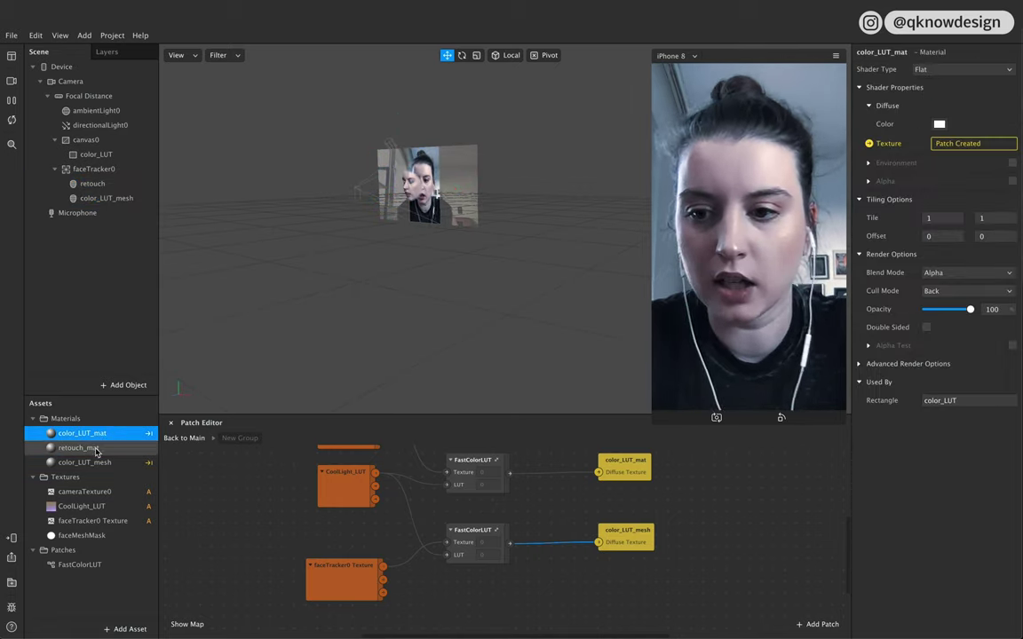
pyautogui.click(92, 448)
pyautogui.click(89, 434)
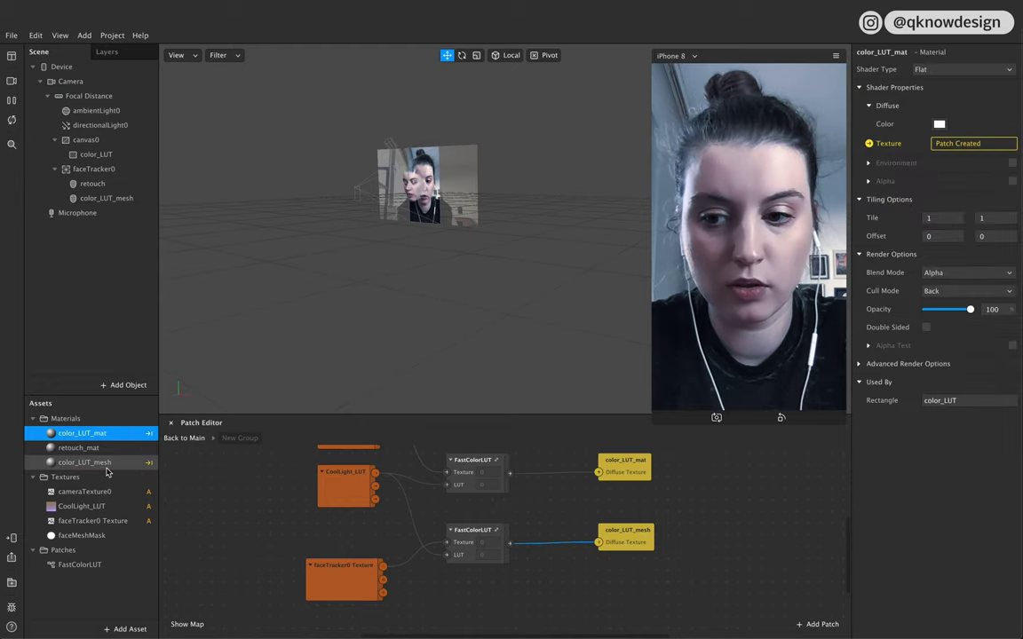
pyautogui.click(96, 463)
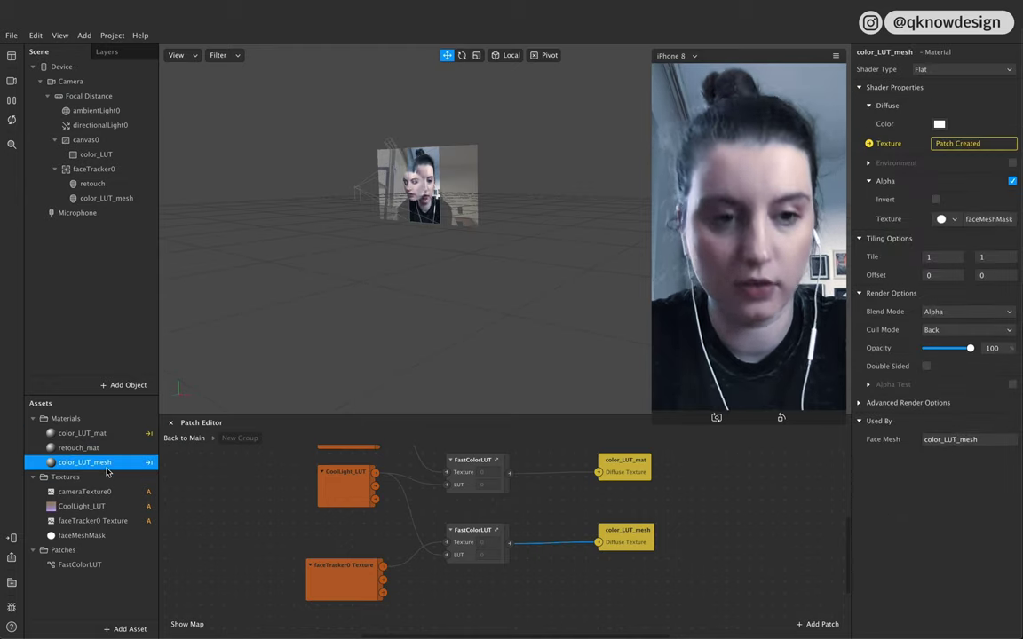
pyautogui.click(860, 403)
pyautogui.click(926, 440)
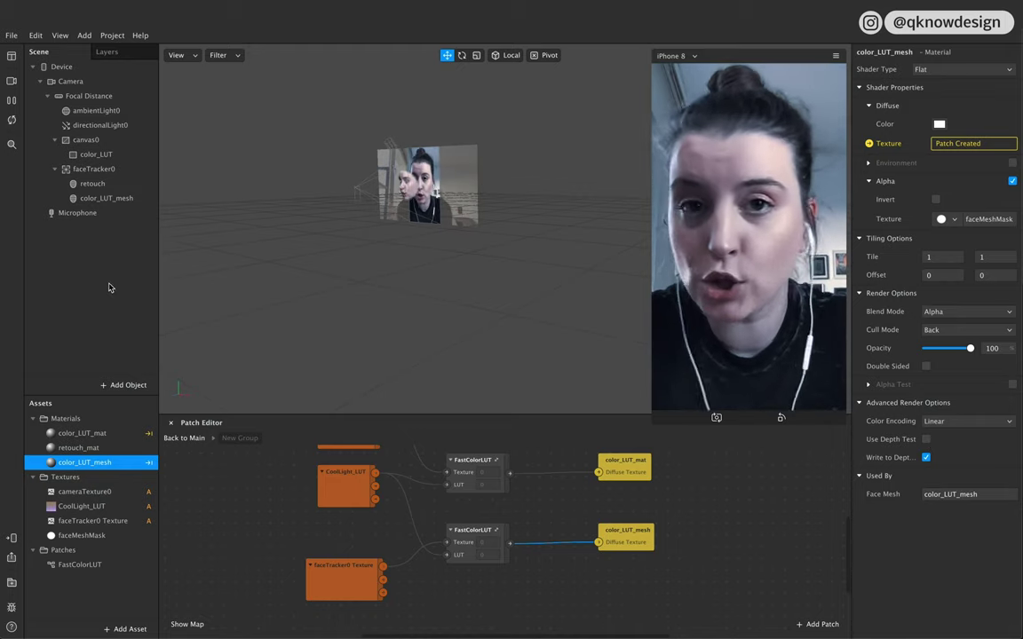
# Collapse the scene groups and move canvas0 below faceTracker0, then back above it.
pyautogui.click(54, 169)
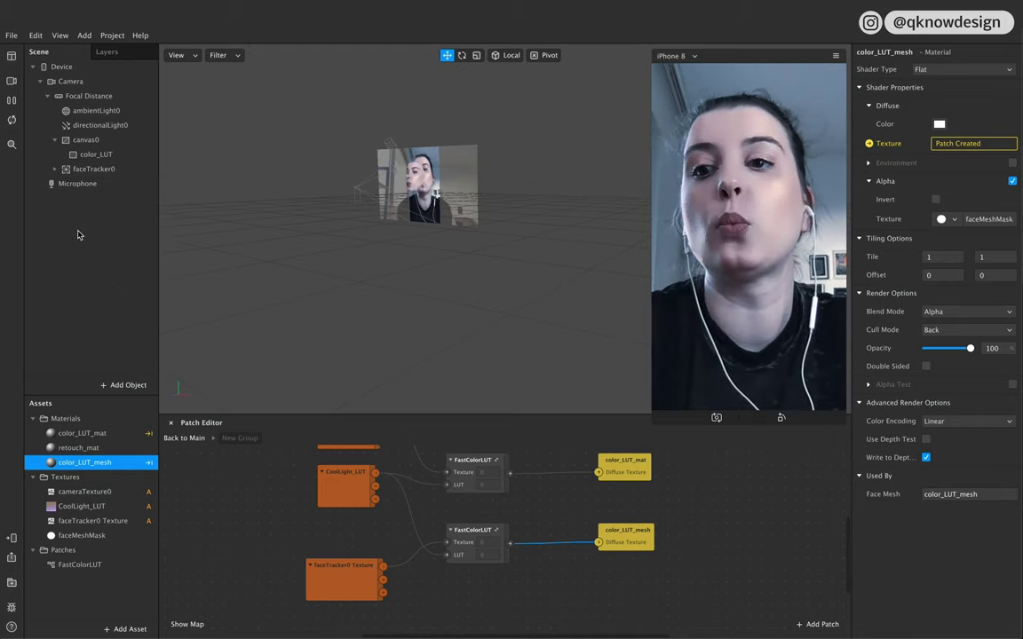
pyautogui.click(51, 137)
pyautogui.click(54, 140)
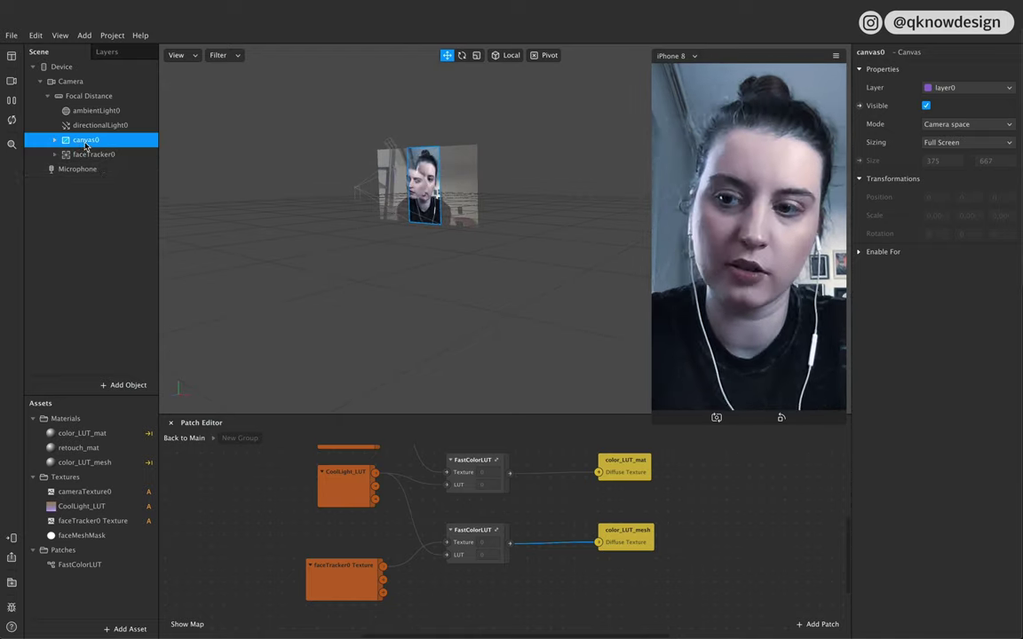
pyautogui.moveTo(78, 141); pyautogui.dragTo(86, 167)
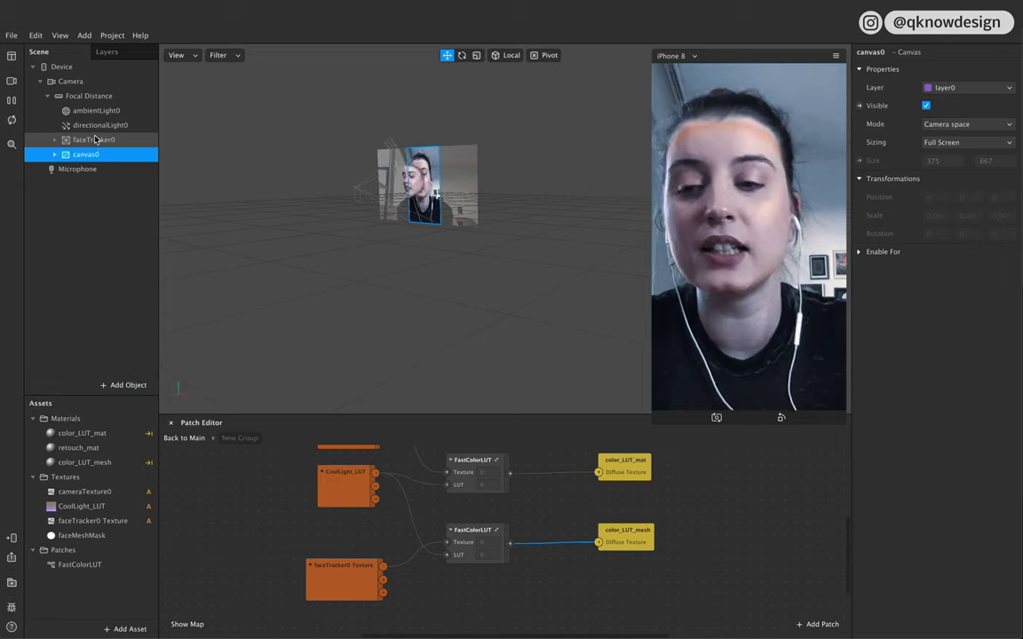
pyautogui.moveTo(88, 158); pyautogui.dragTo(88, 135)
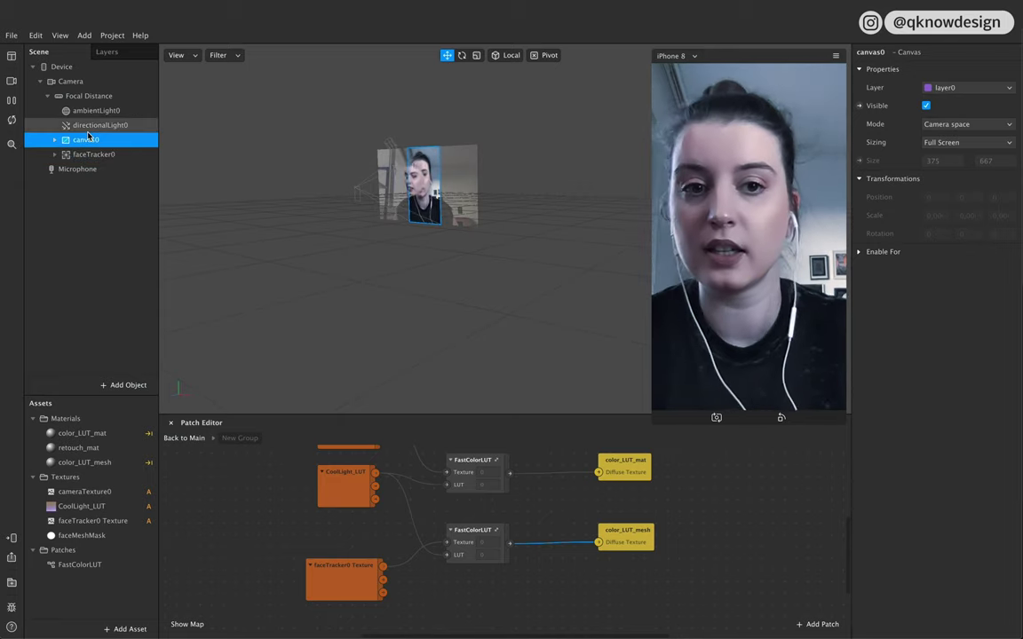